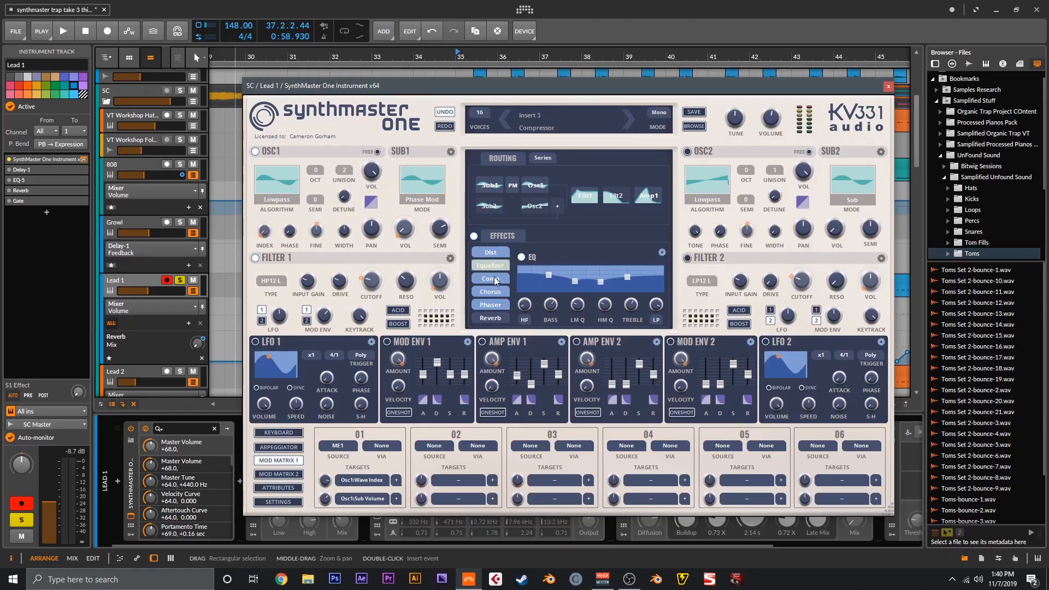
- Show the compressor effect settings in Lead 1's SynthMaster One window
left_click(495, 278)
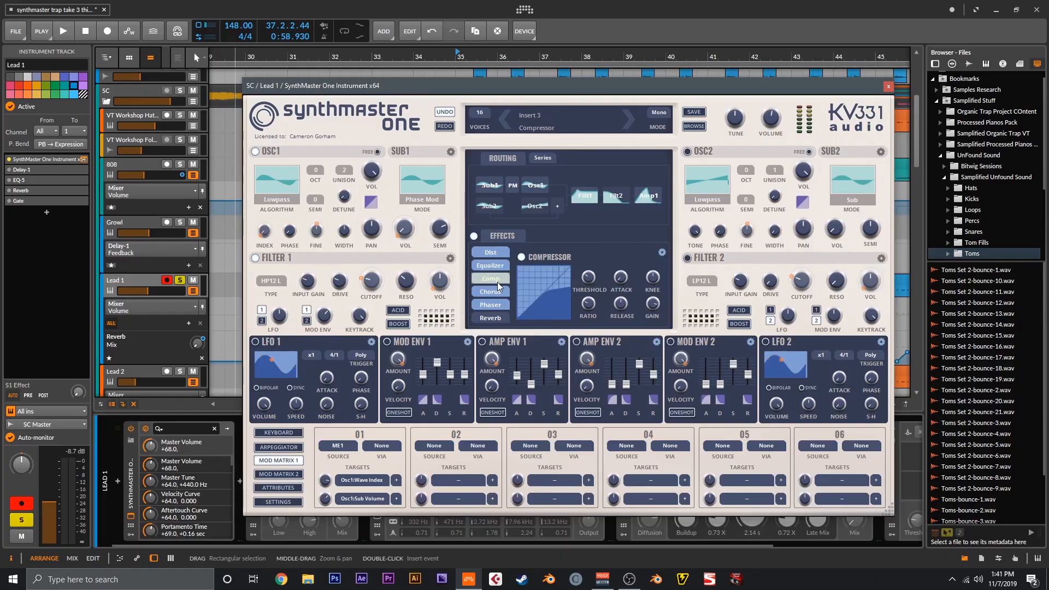
- Switch SynthMaster One to the chorus effect, then select the Gate device in Lead 1's chain
left_click(498, 295)
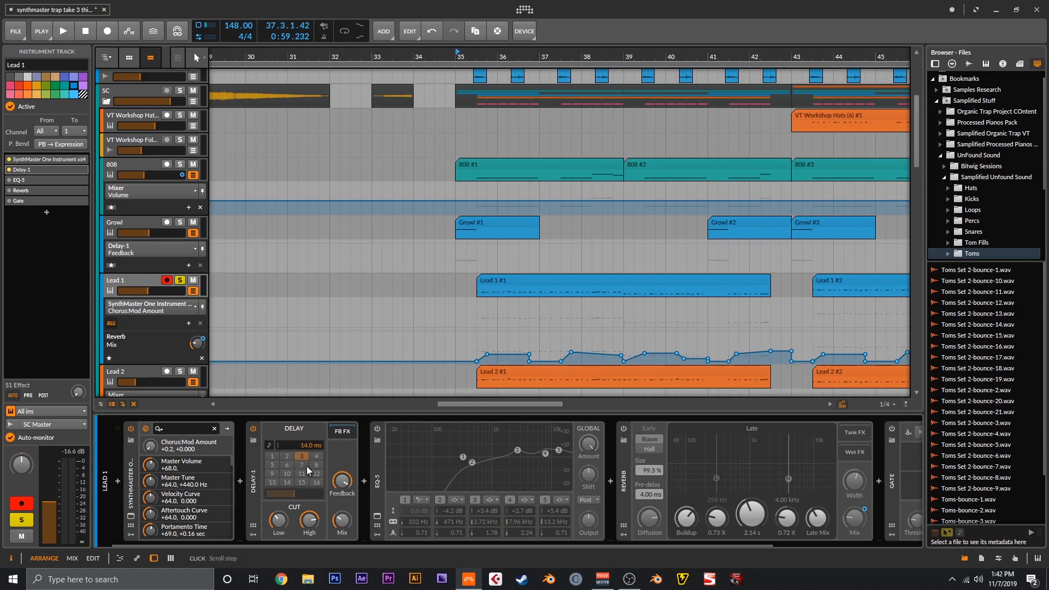
left_click(9, 202)
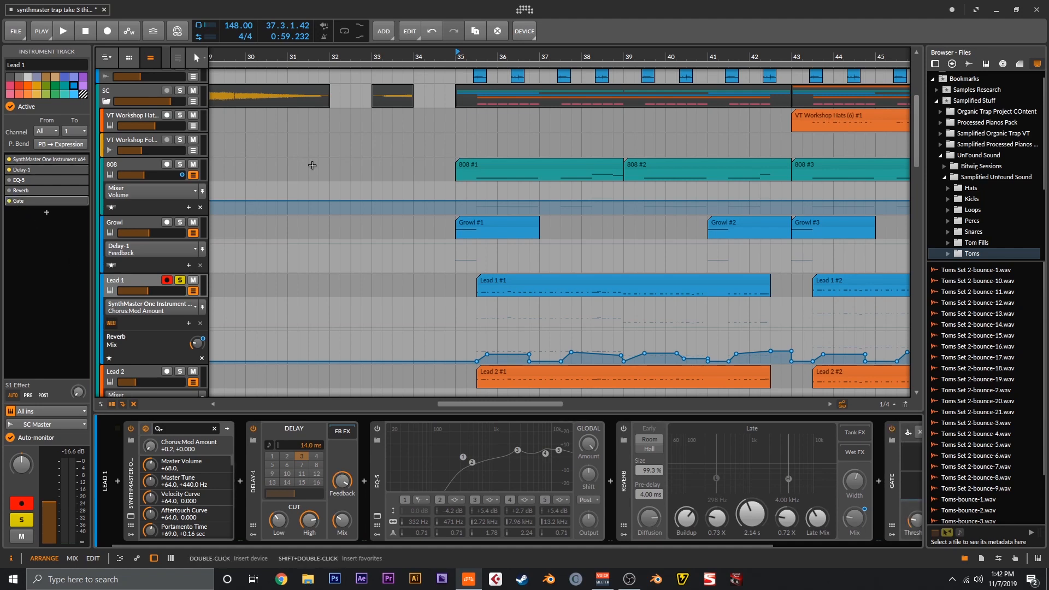
- Play the arrangement from bar 35, stop it, and zoom in on the timeline
key("space")
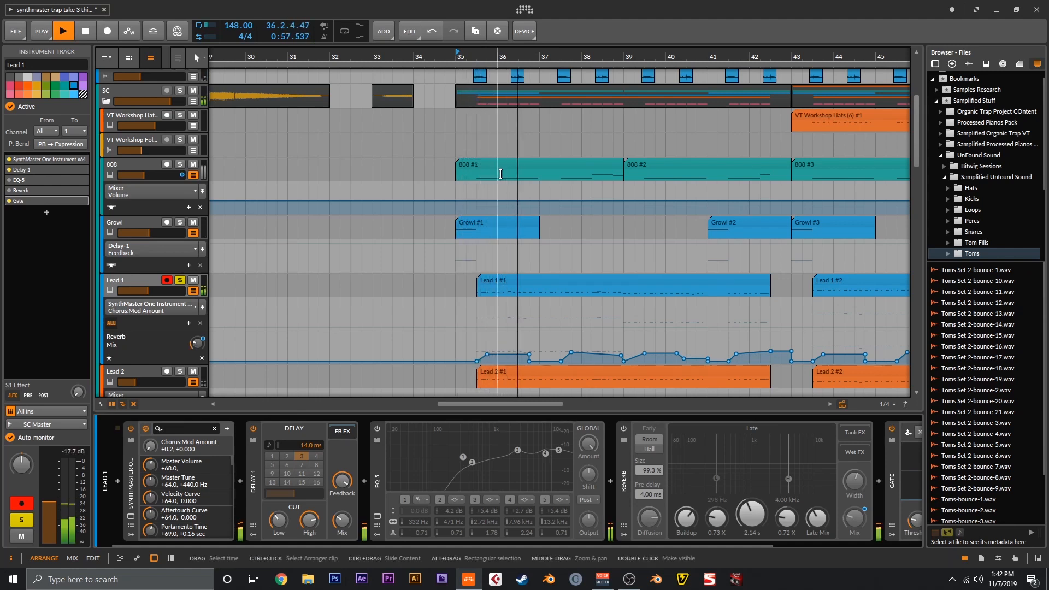
key("space")
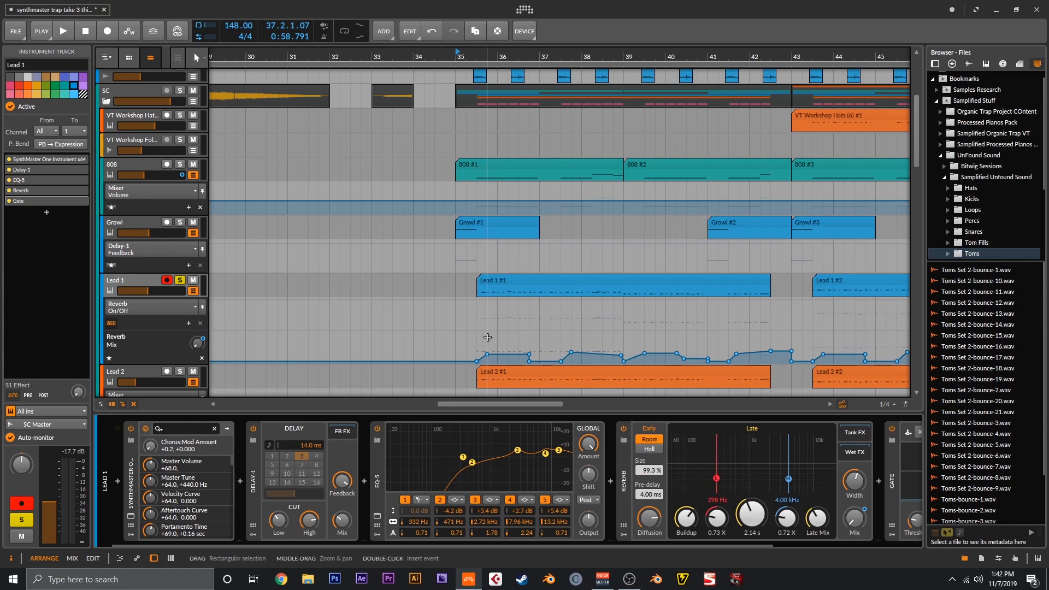
key("ctrl+plus")
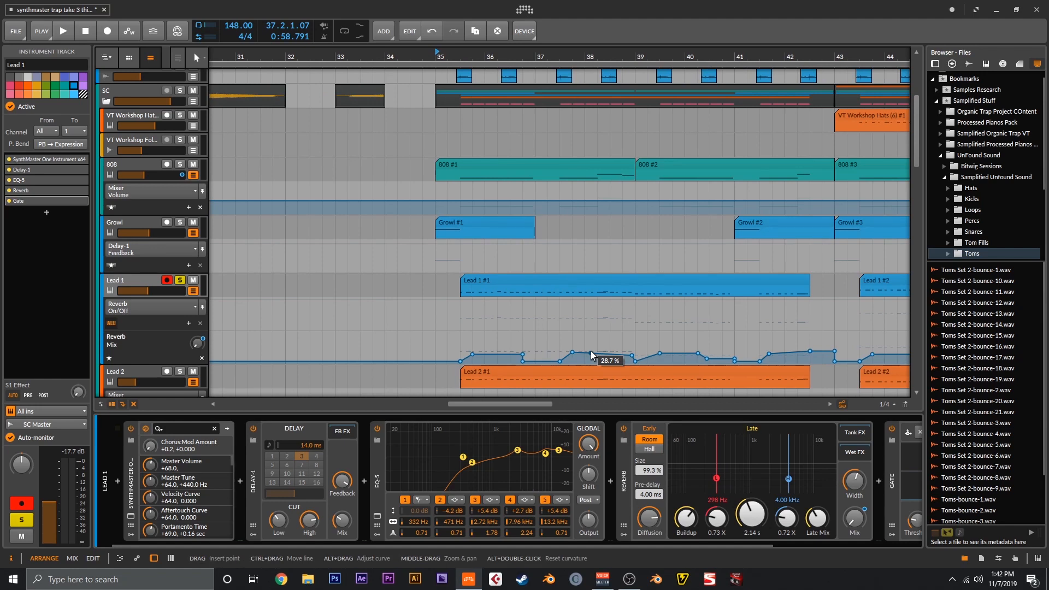
- Play Lead 1's reverb-mix automation from bar 35, scrolling the track list, then stop
key("space")
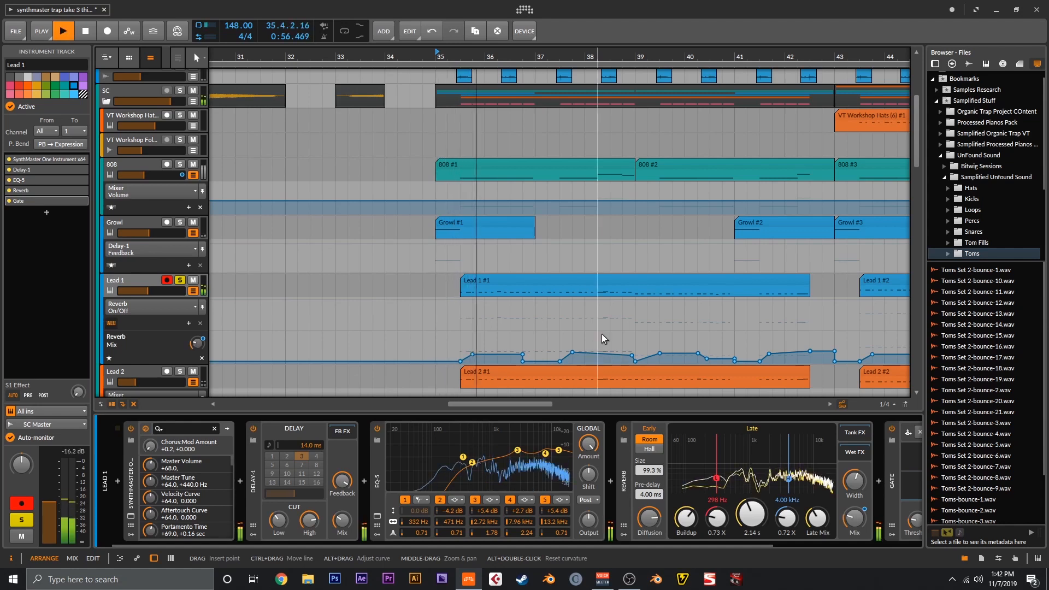
scroll(601, 333, "down", 1)
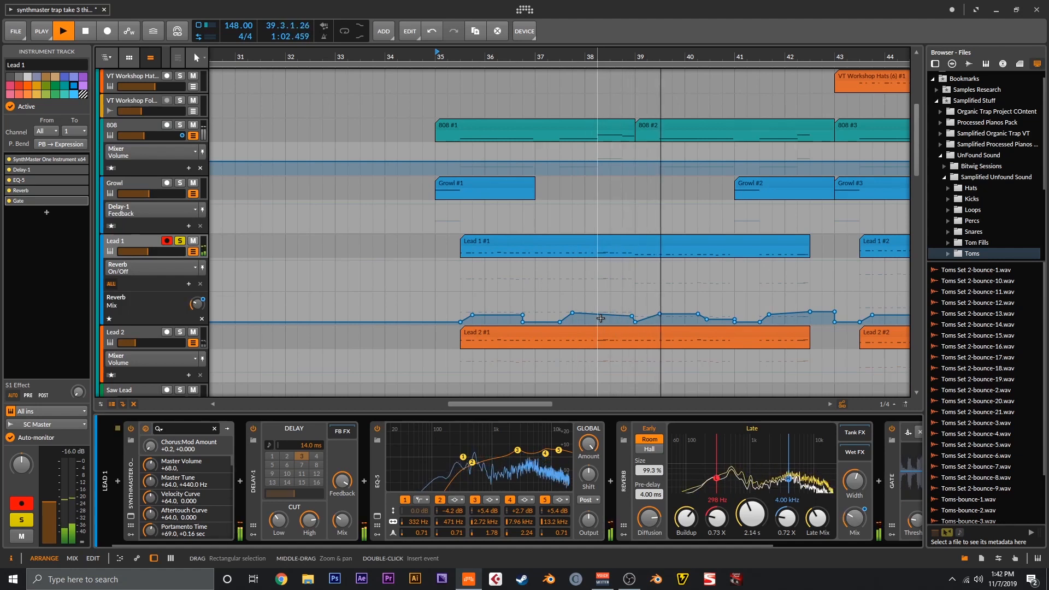
key("space")
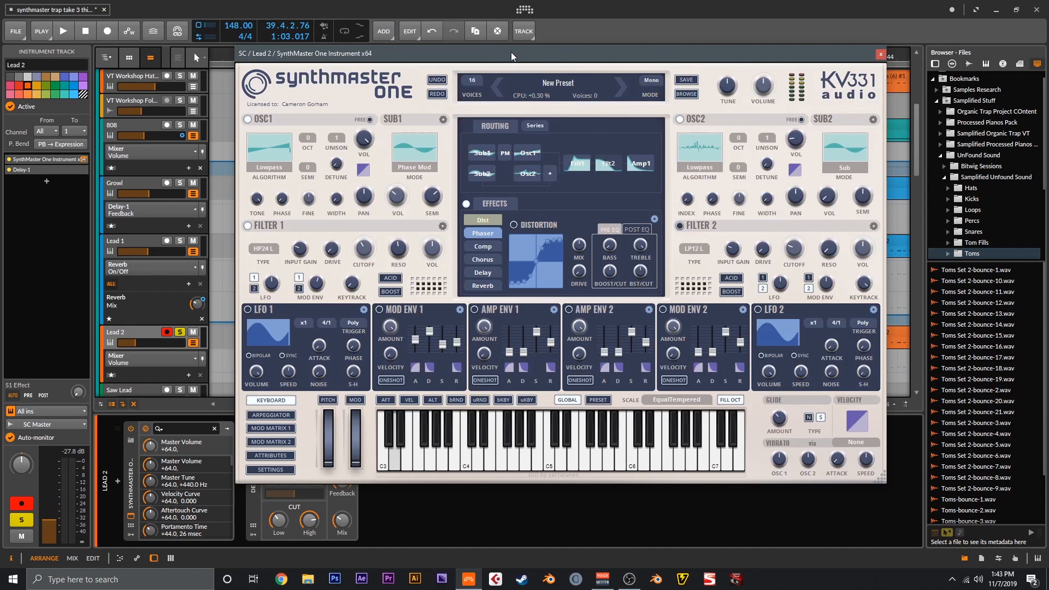
- Inspect OSC1, OSC2 and SUB1 waveforms, view mod matrix page 1, then show the Phaser settings
mouse_move(275, 157)
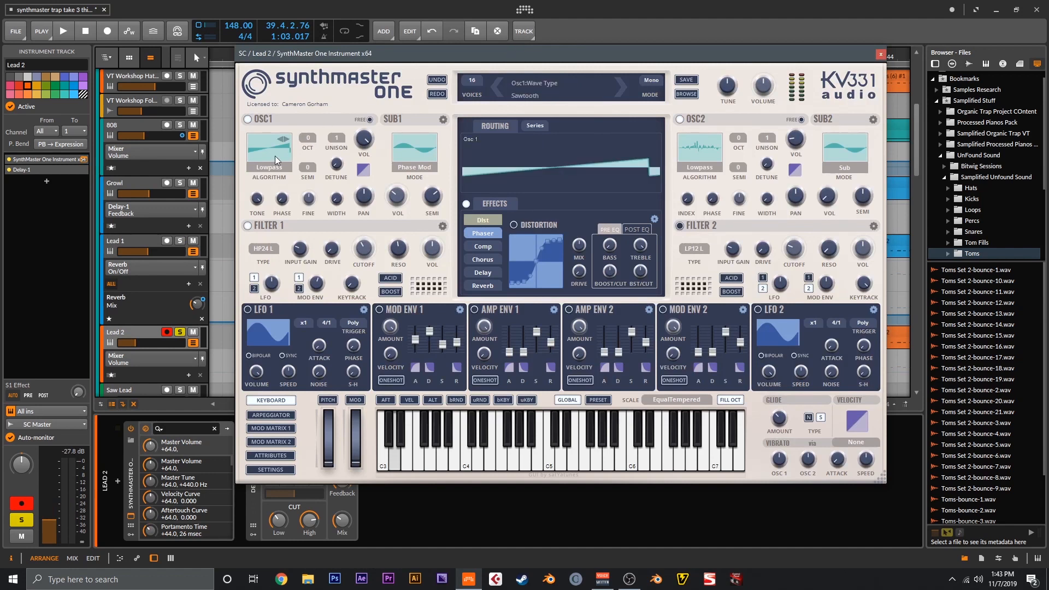
mouse_move(712, 151)
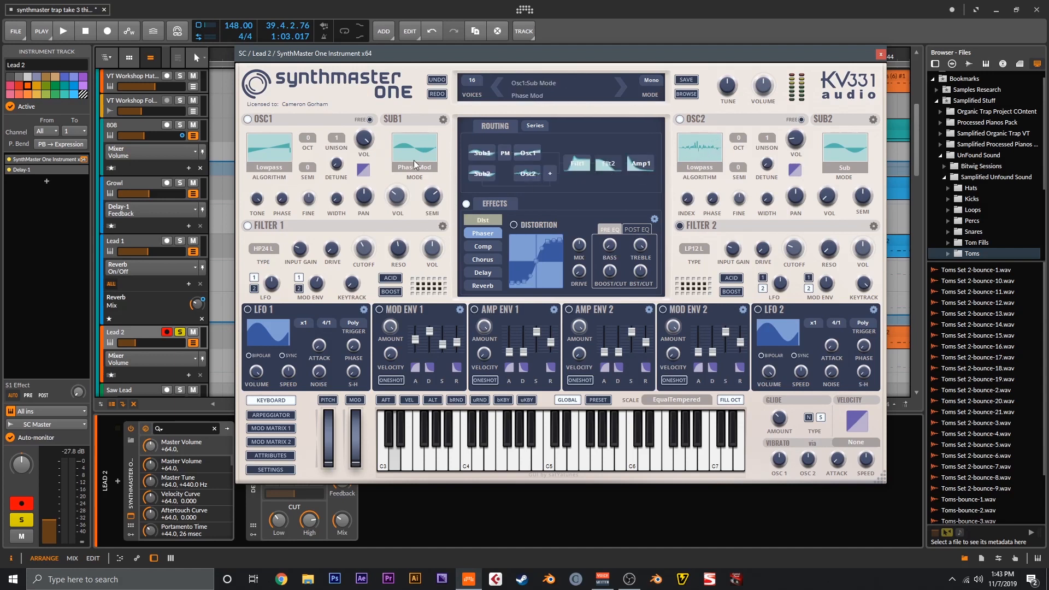
mouse_move(412, 149)
left_click(290, 428)
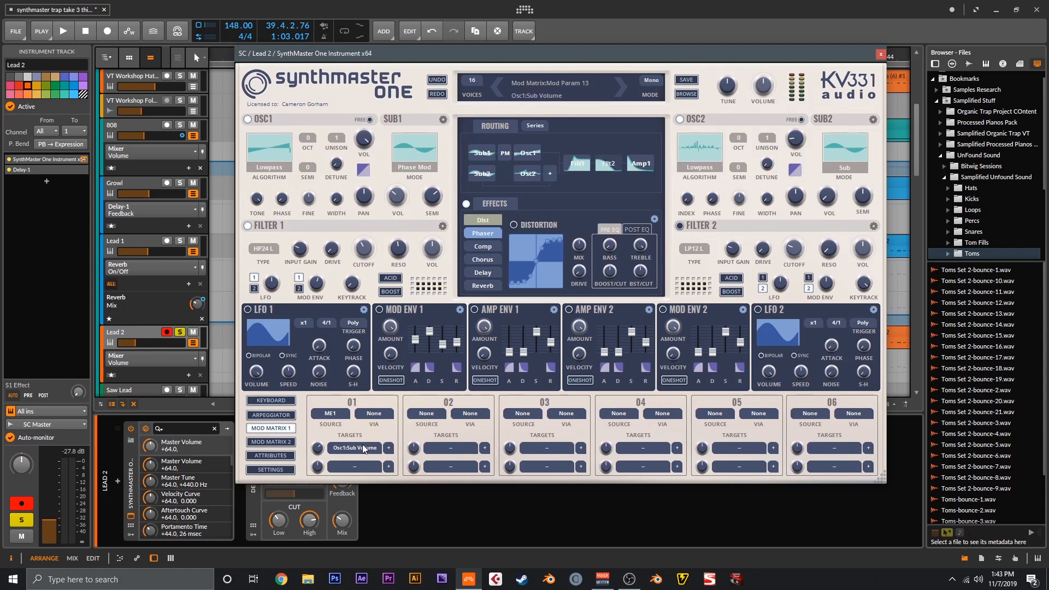
mouse_move(363, 448)
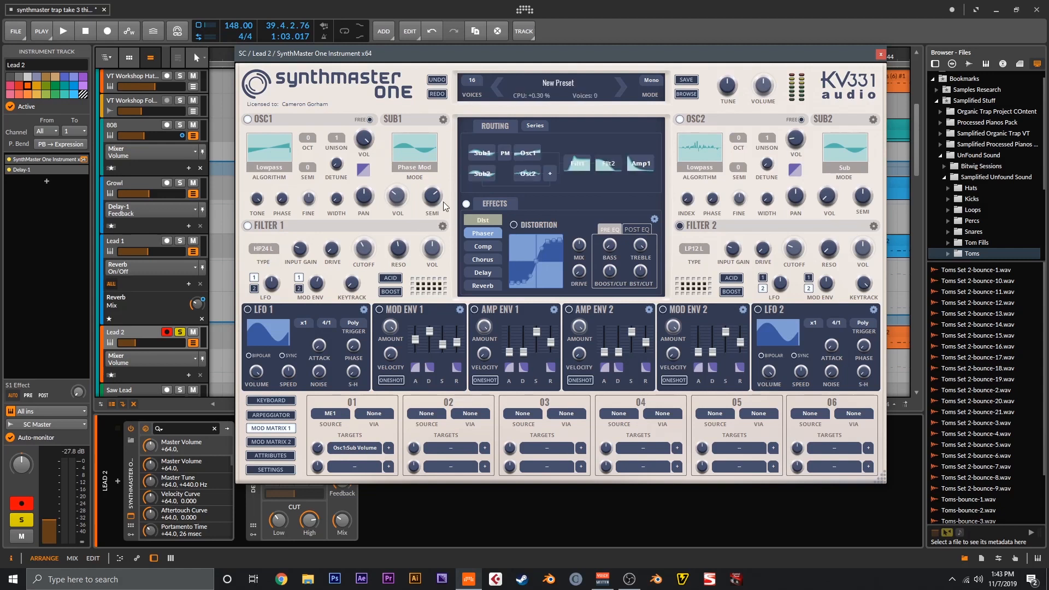
left_click(483, 233)
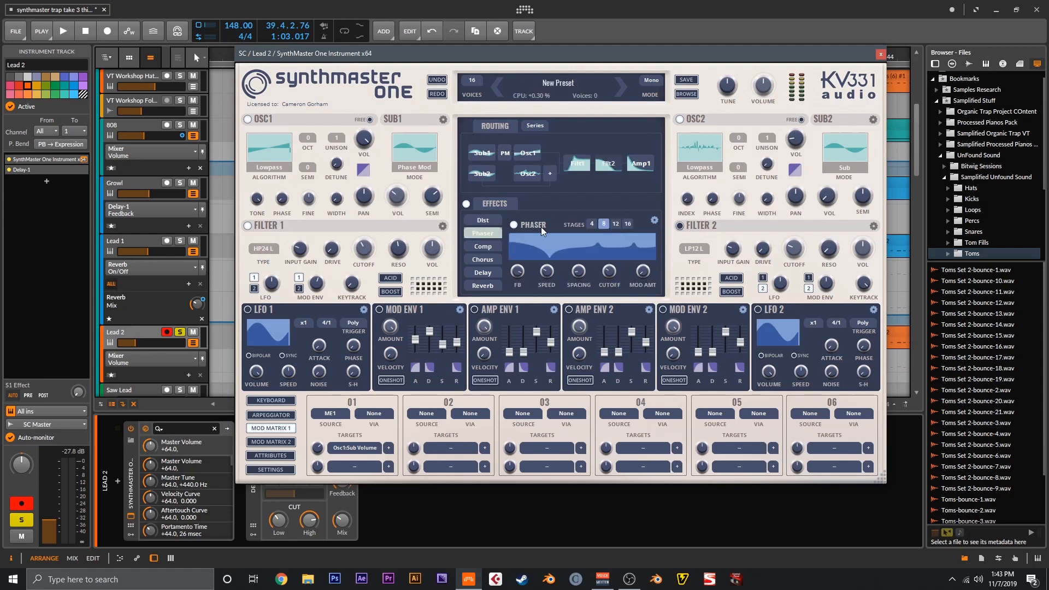
- Map the phaser's cutoff LFO MOD AMT knob for automation, close the synth, and play from bar 35
left_click(643, 271)
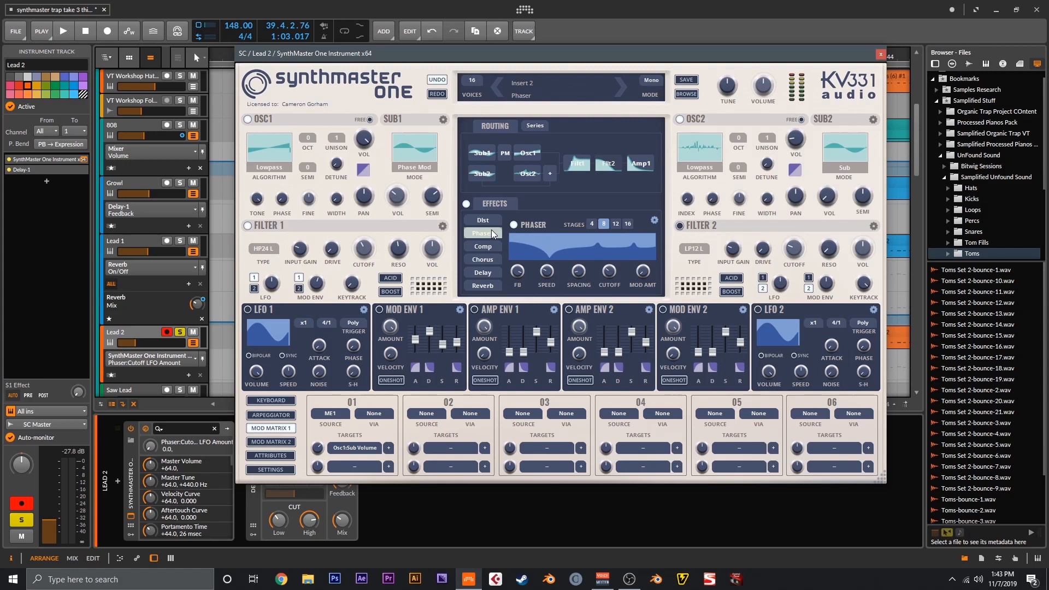
mouse_move(520, 270)
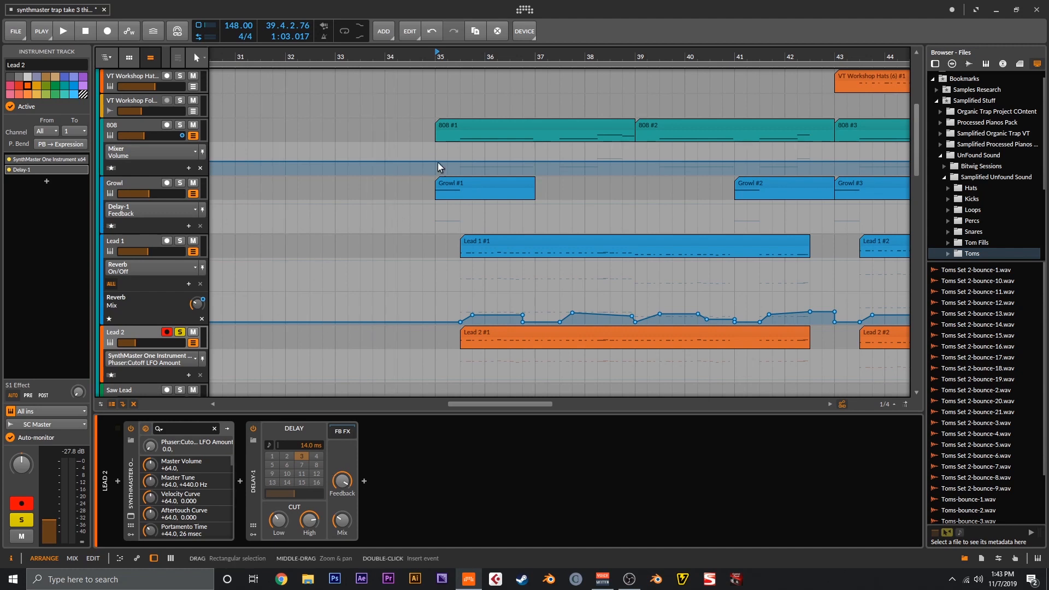
key("space")
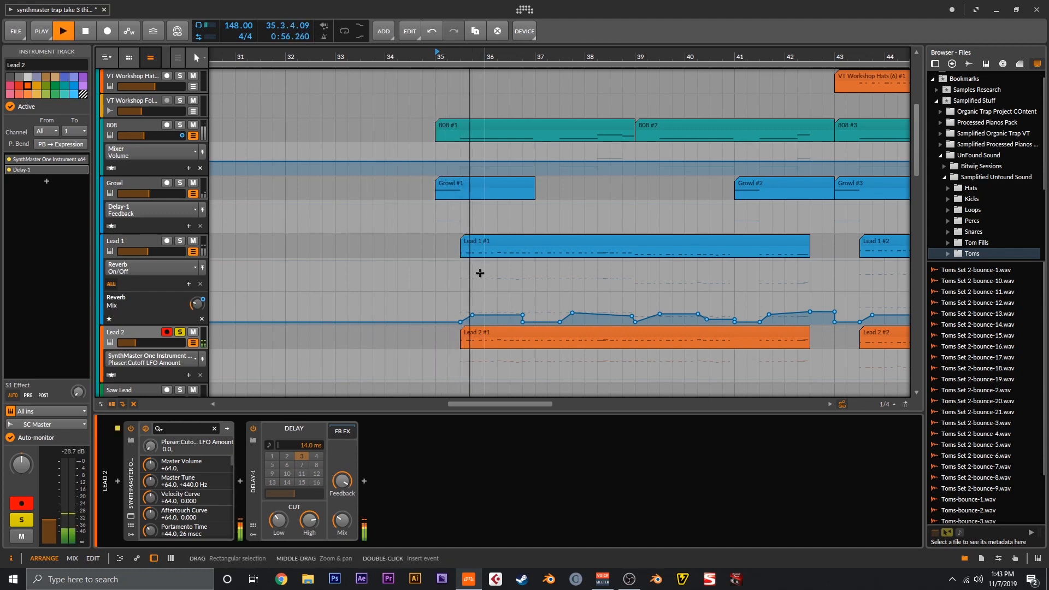
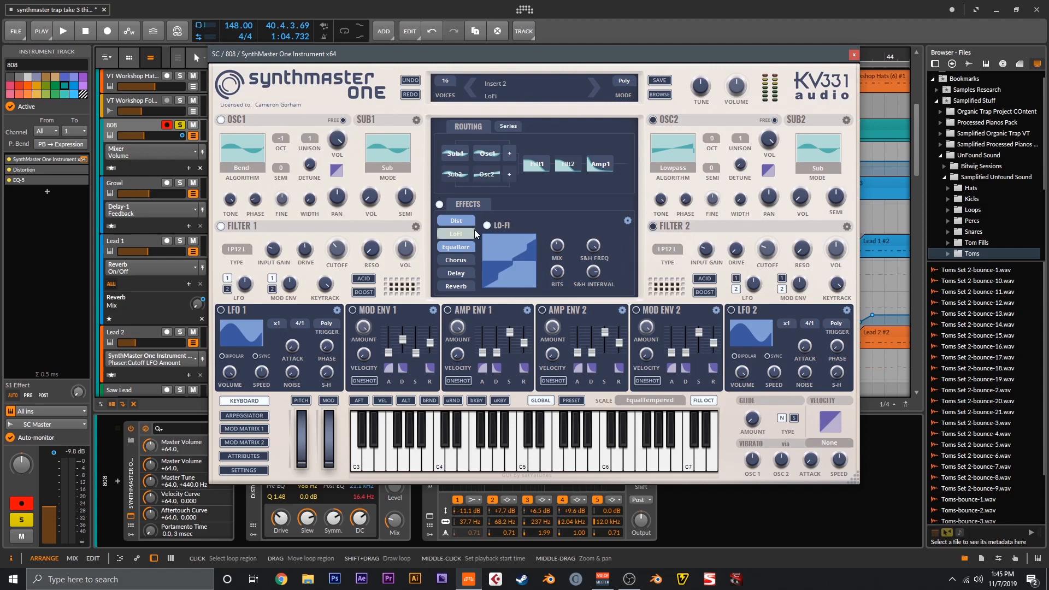
- Check the 808 synth's EQ effect, then its Filter 1 cutoff and drive values
left_click(465, 248)
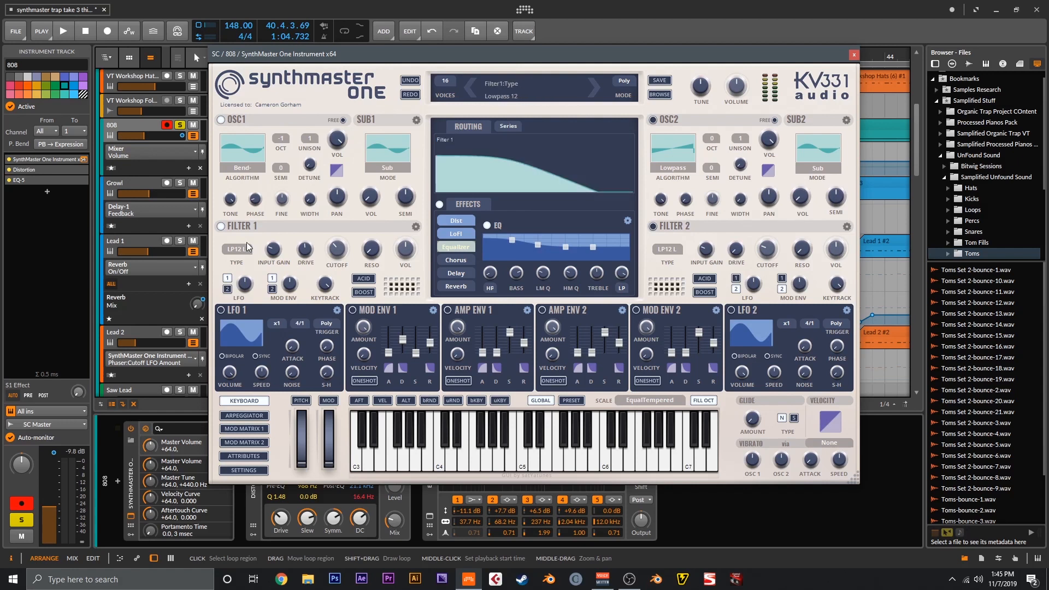
left_click(342, 251)
left_click(304, 250)
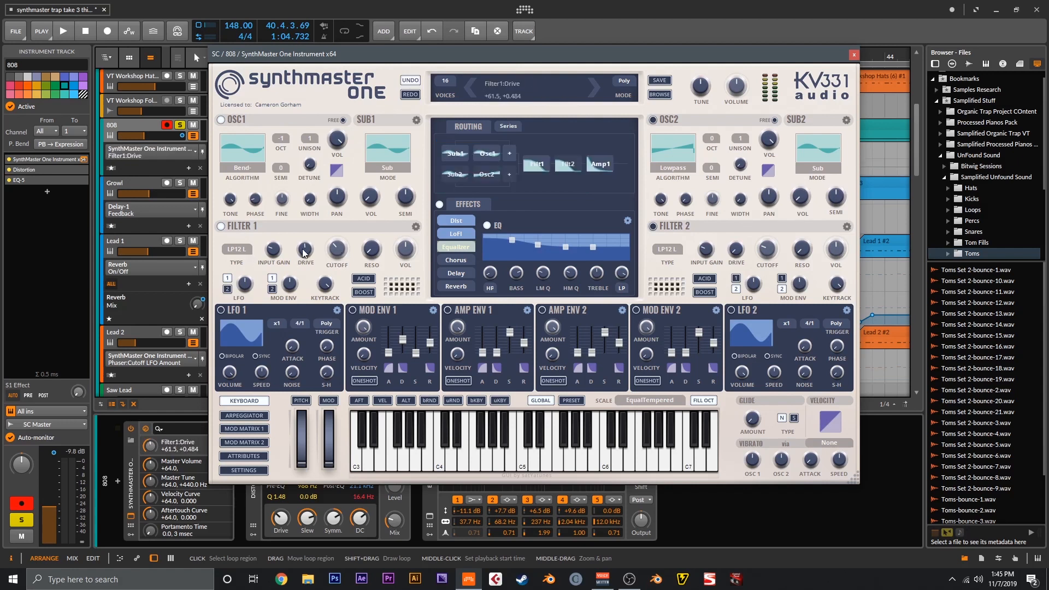
- Show MOD MATRIX 1, where slot 01 routes Mod Envelope 1 to Osc1 pitch
left_click(243, 429)
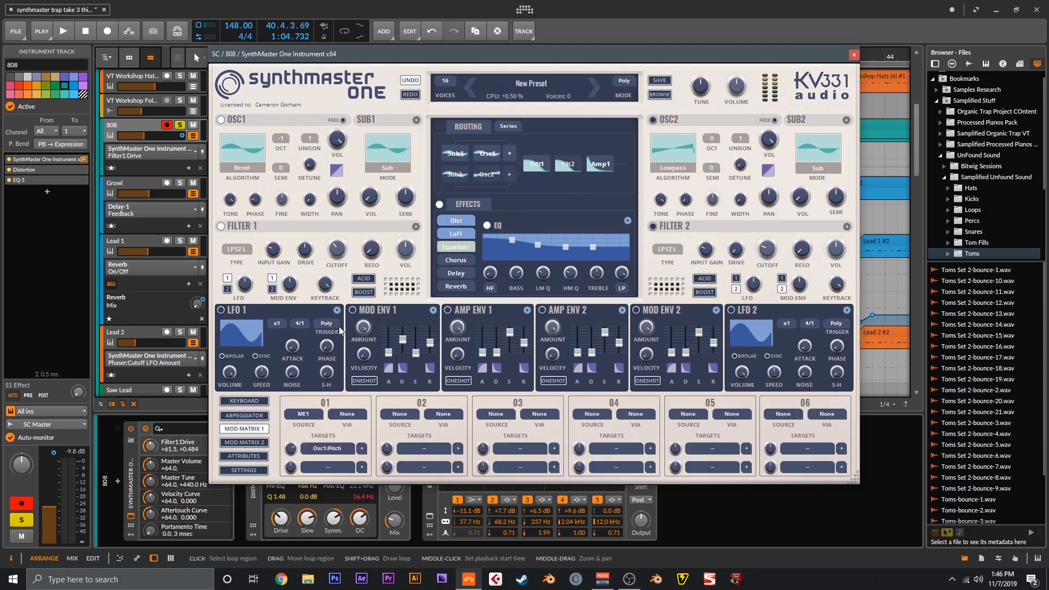
mouse_move(261, 165)
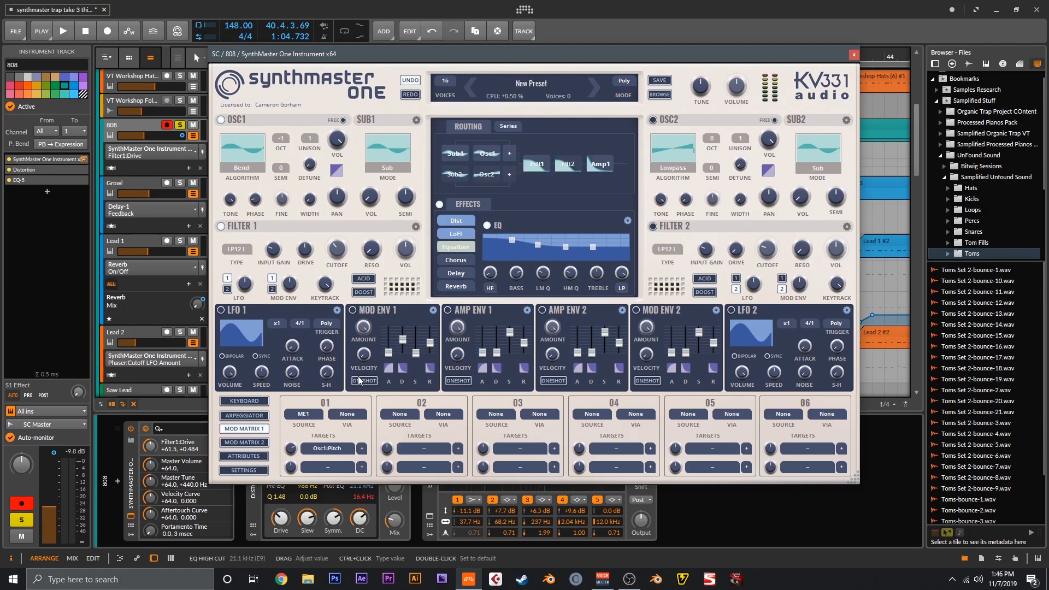
mouse_move(404, 339)
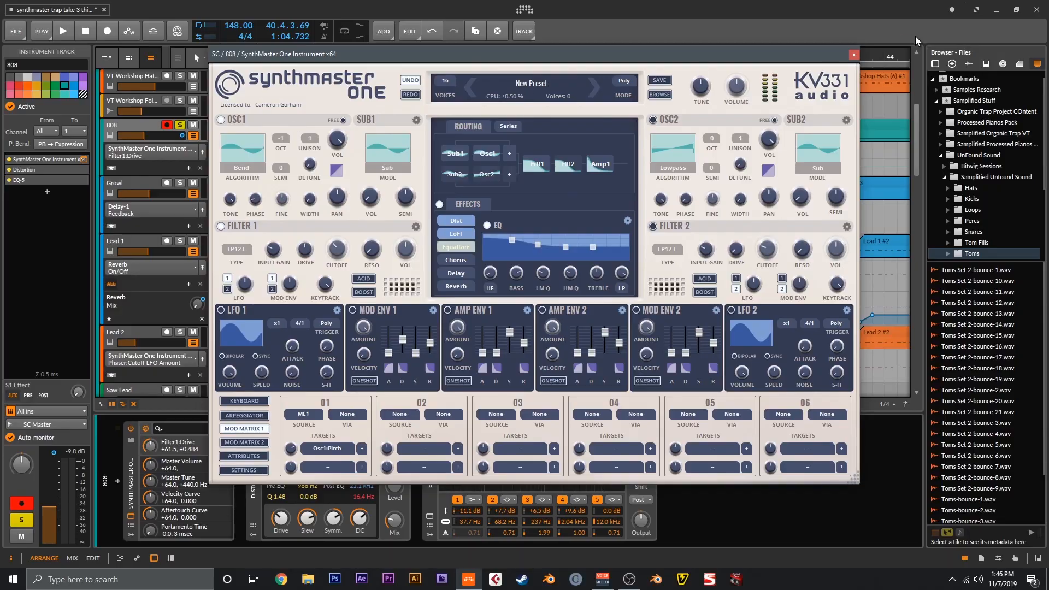
- Close SynthMaster One, check Distortion drive +19.8 dB and mix 24 %, then select the synth device
left_click(854, 55)
left_click(281, 517)
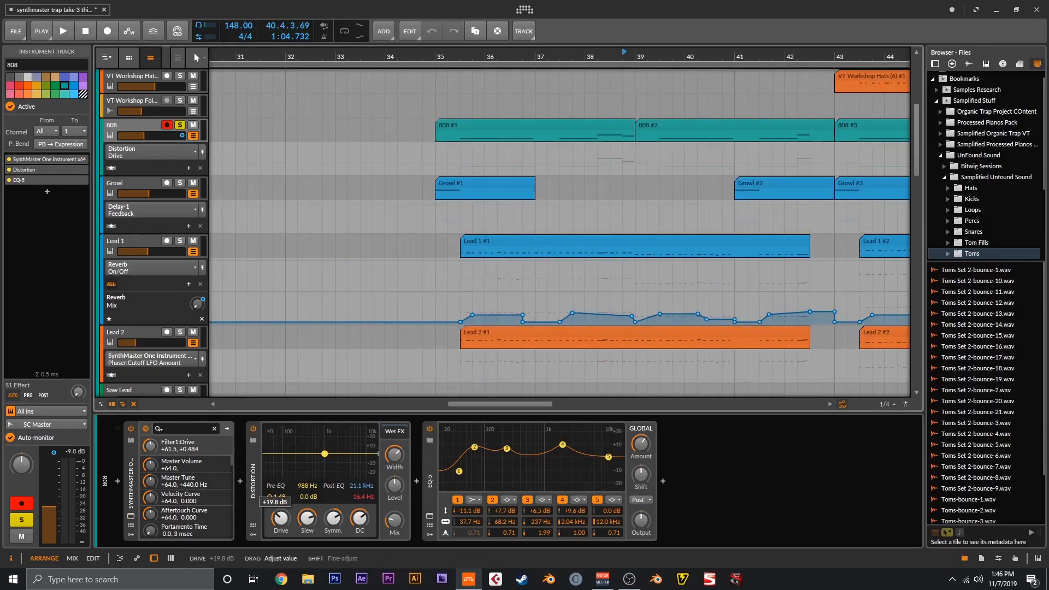
left_click(394, 519)
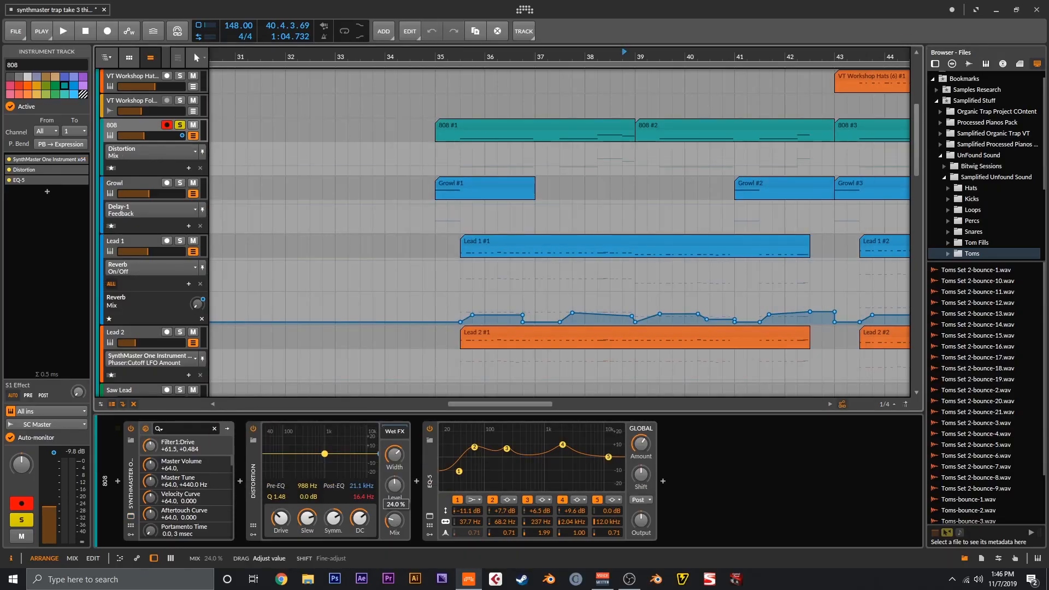
left_click(438, 469)
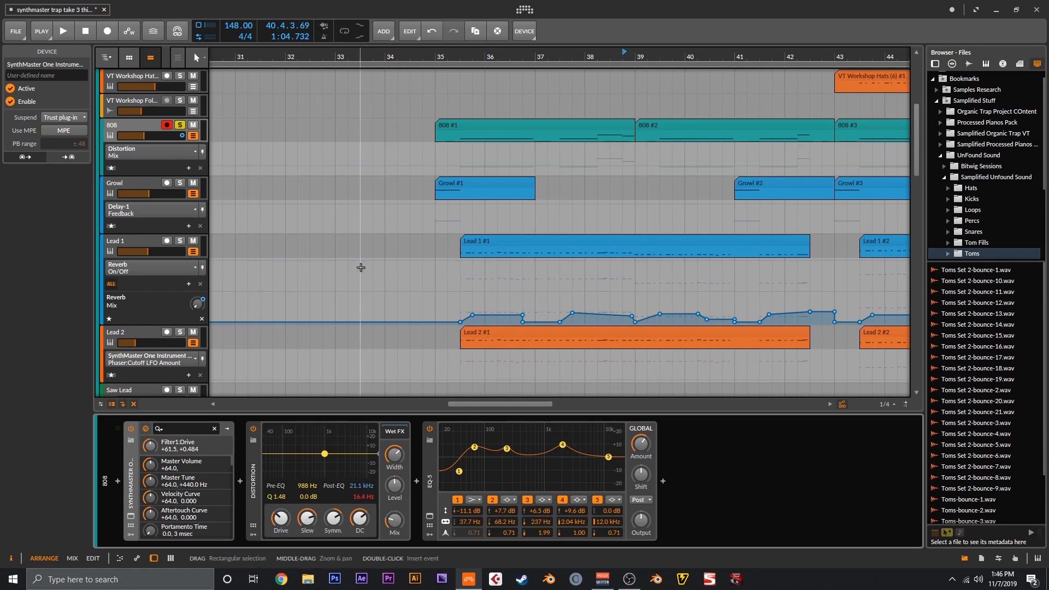
- Set the play start to bar 35 (0:55.135) and start playback
left_click(433, 54)
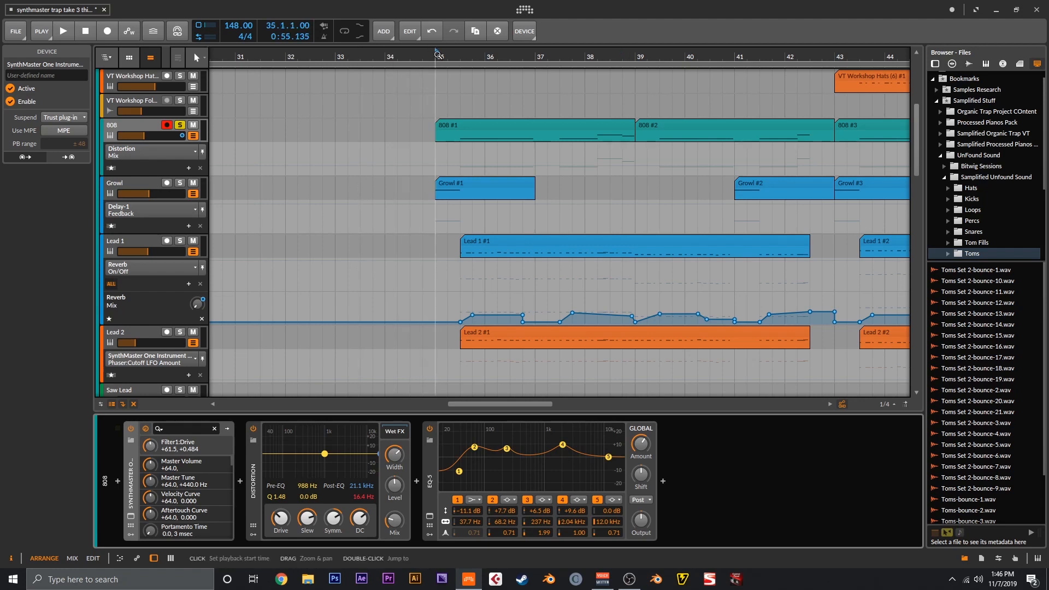
key("space")
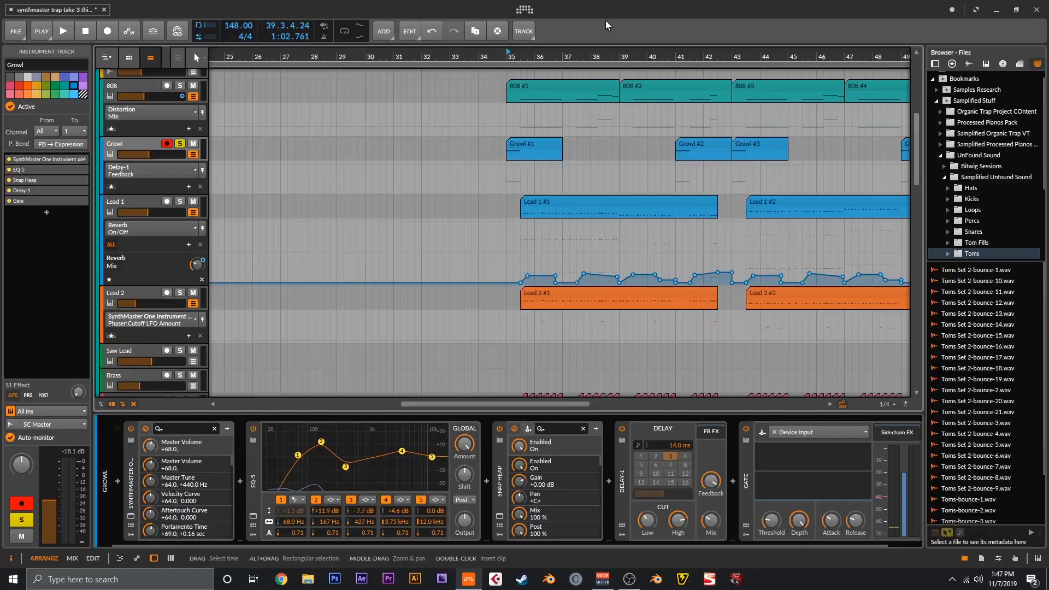
key("space")
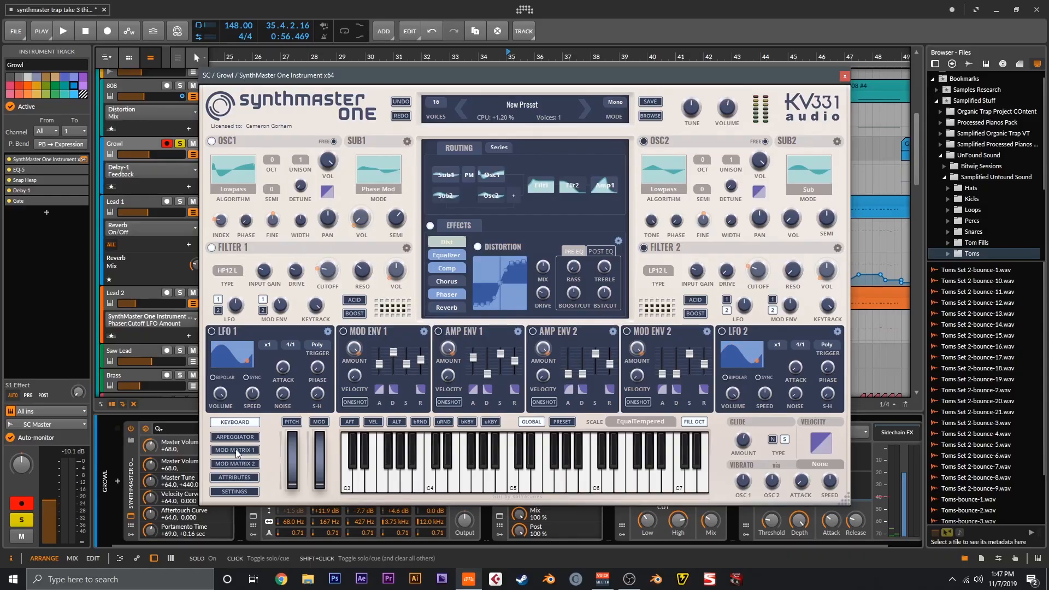
- Show Growl's MOD MATRIX 1 with Mod Env 1 routed to Osc1 wave index and sub volume
left_click(237, 451)
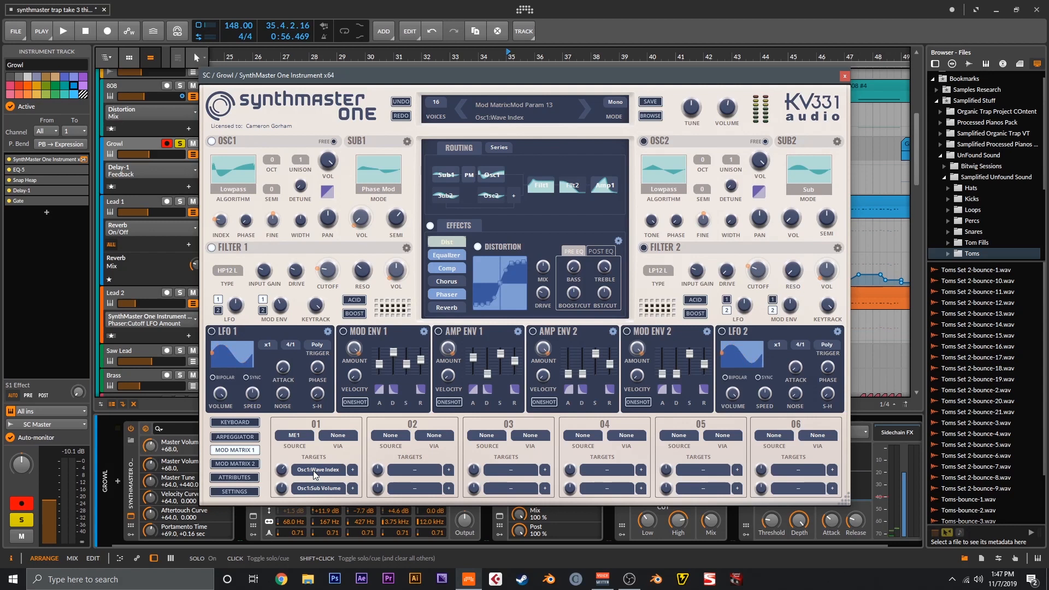
mouse_move(381, 177)
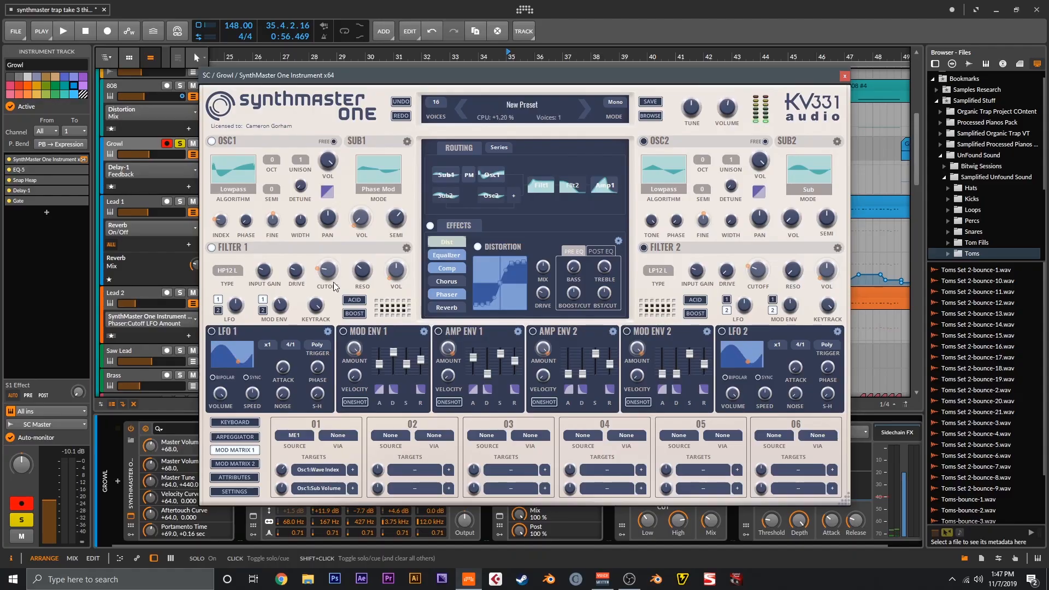
- Sweep the Growl SynthMaster One's Filter 1 cutoff knob
left_click_drag(333, 282, 327, 275)
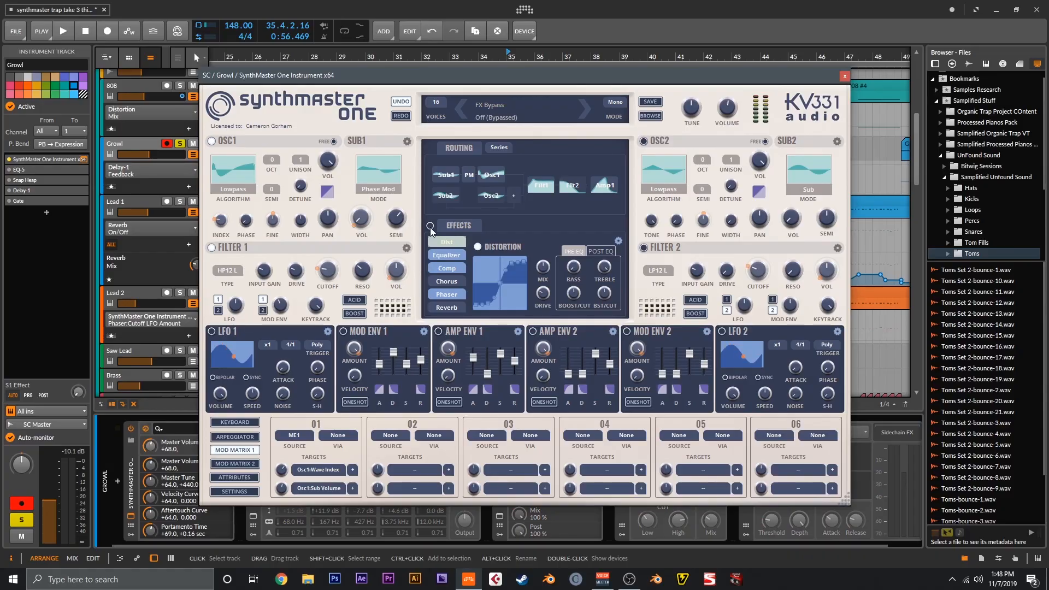
- Play the Growl part while viewing its synth's EQ and phaser effects, then stop
key("space")
key("space")
key("space")
left_click(445, 259)
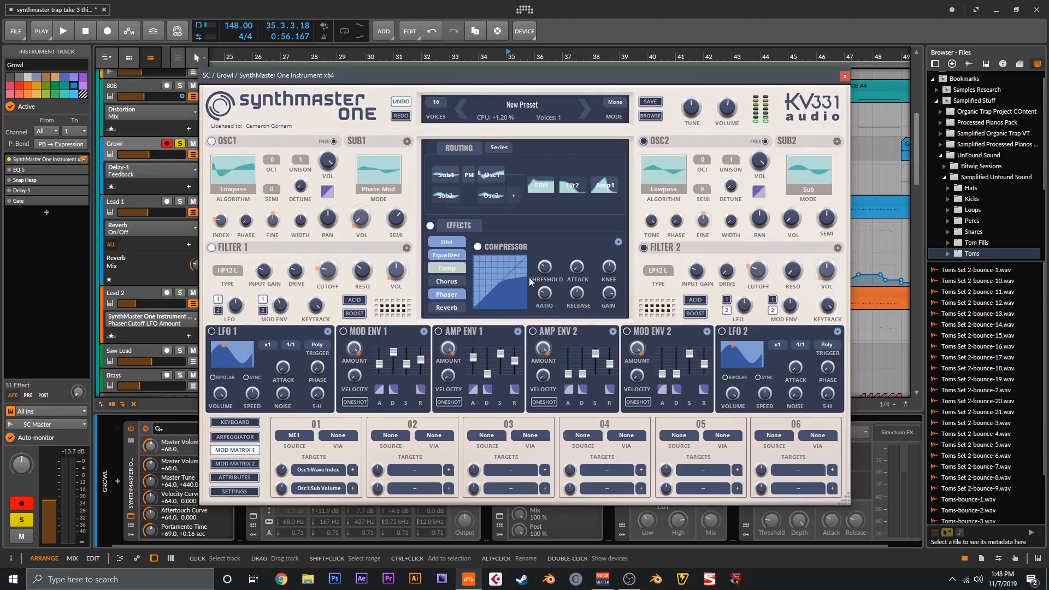
left_click(446, 294)
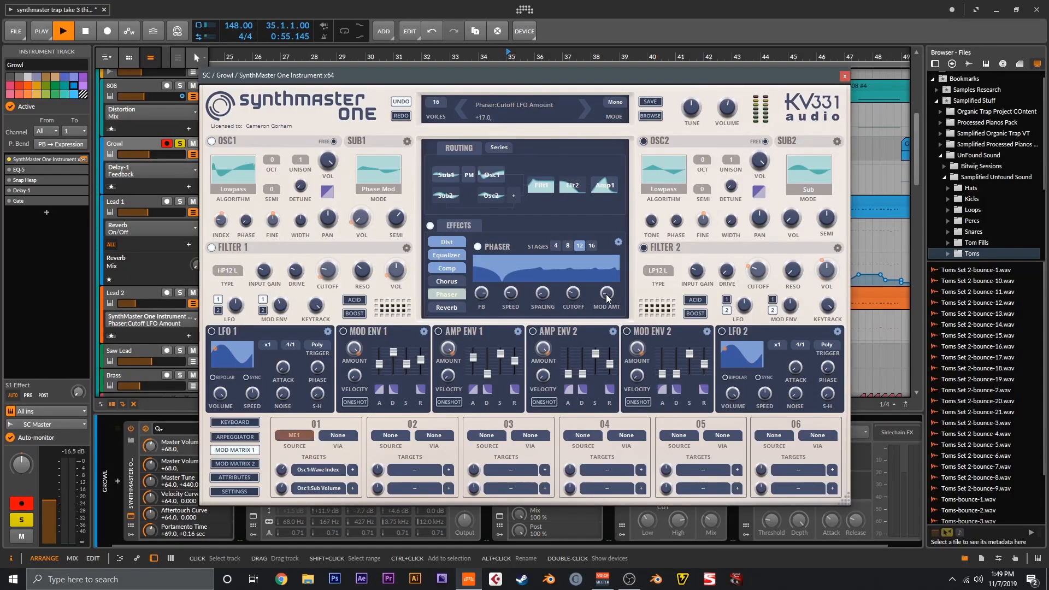
key("space")
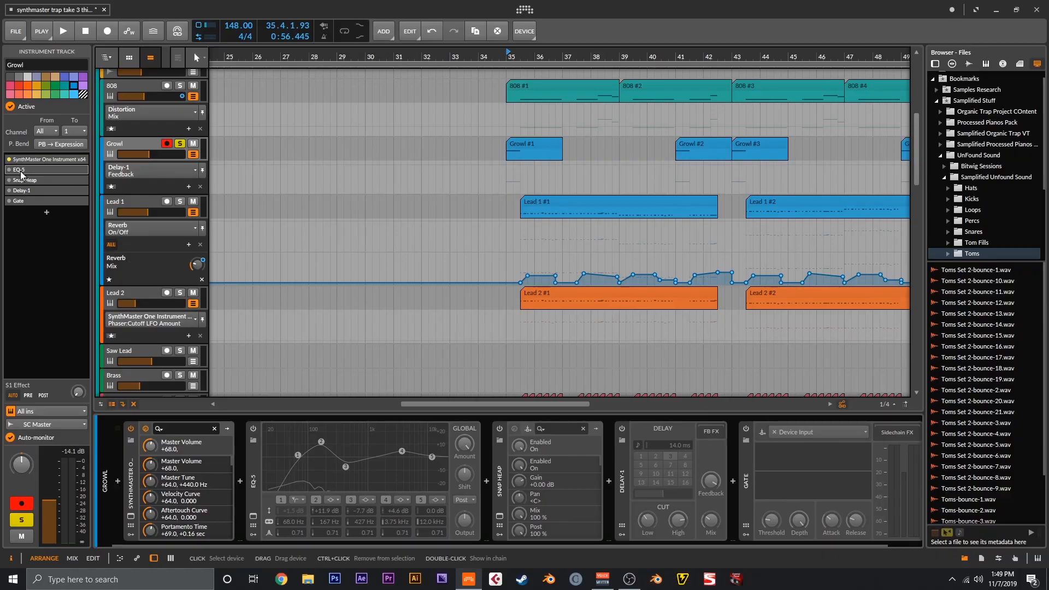
- Activate Growl's EQ-5, select the Gate device, and play back from bar 35
left_click(8, 170)
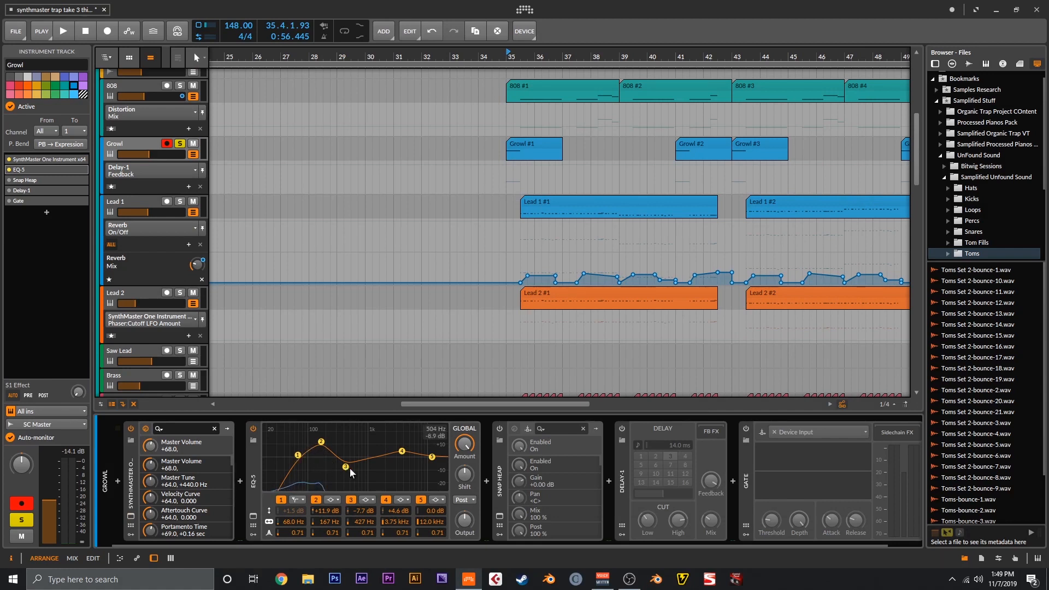
left_click(18, 202)
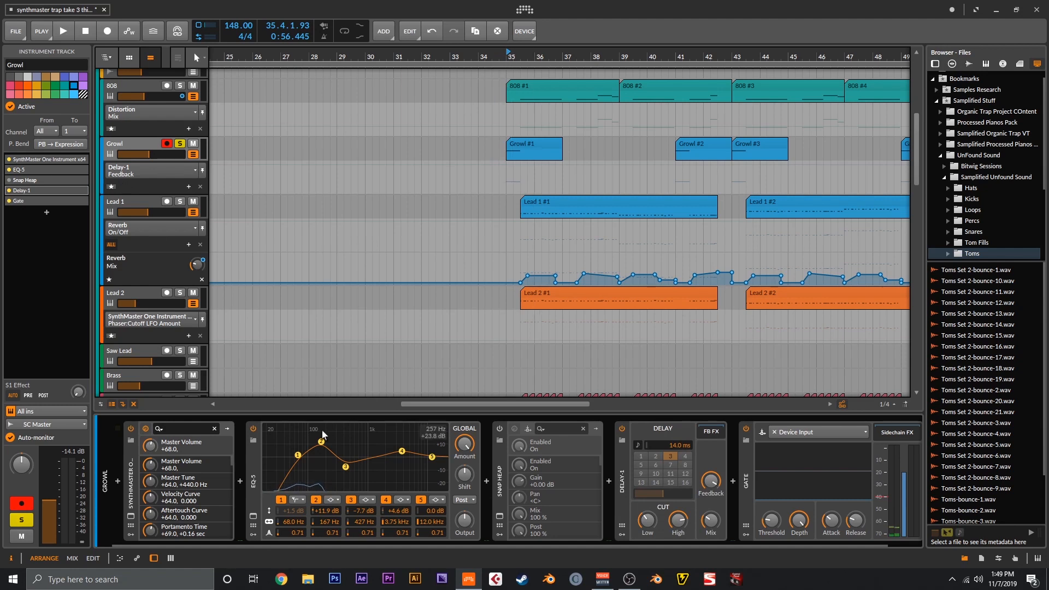
key("space")
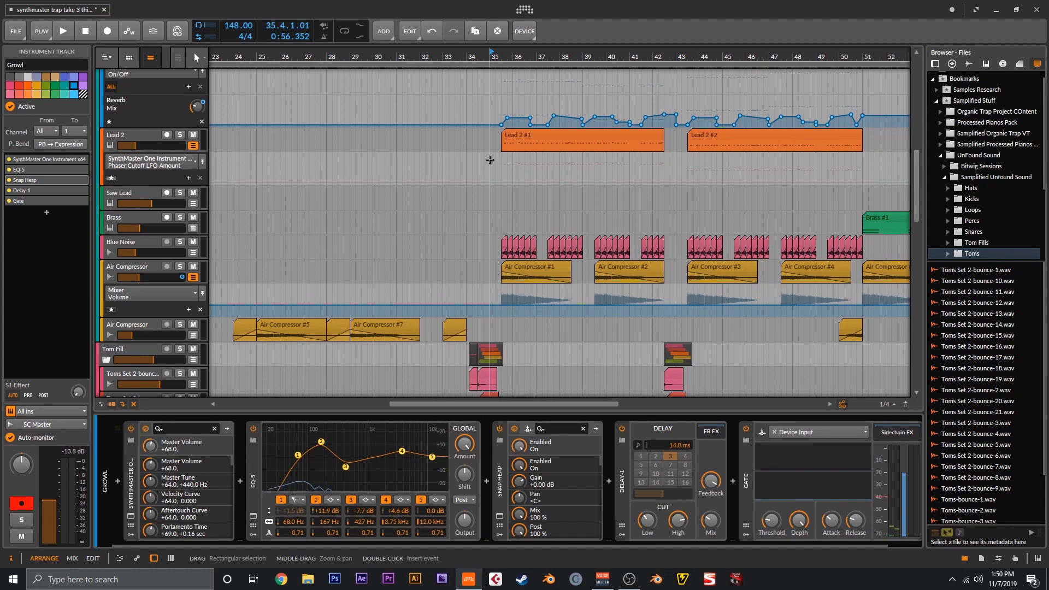
- Scroll down the arranger and select the Saw Lead track to show its device chain
scroll(528, 184, "down", 3)
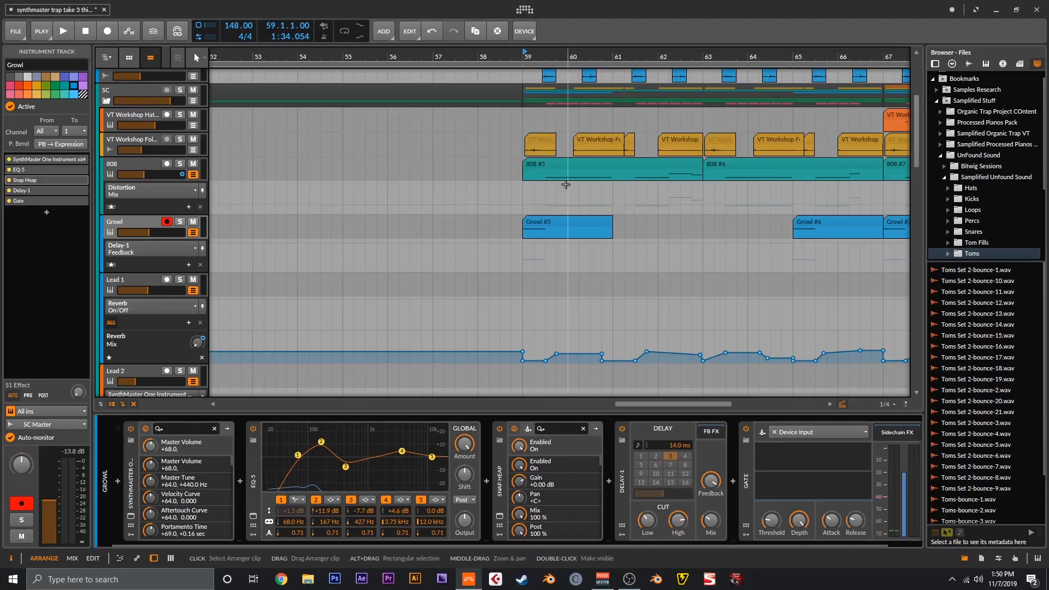
scroll(592, 185, "down", 6)
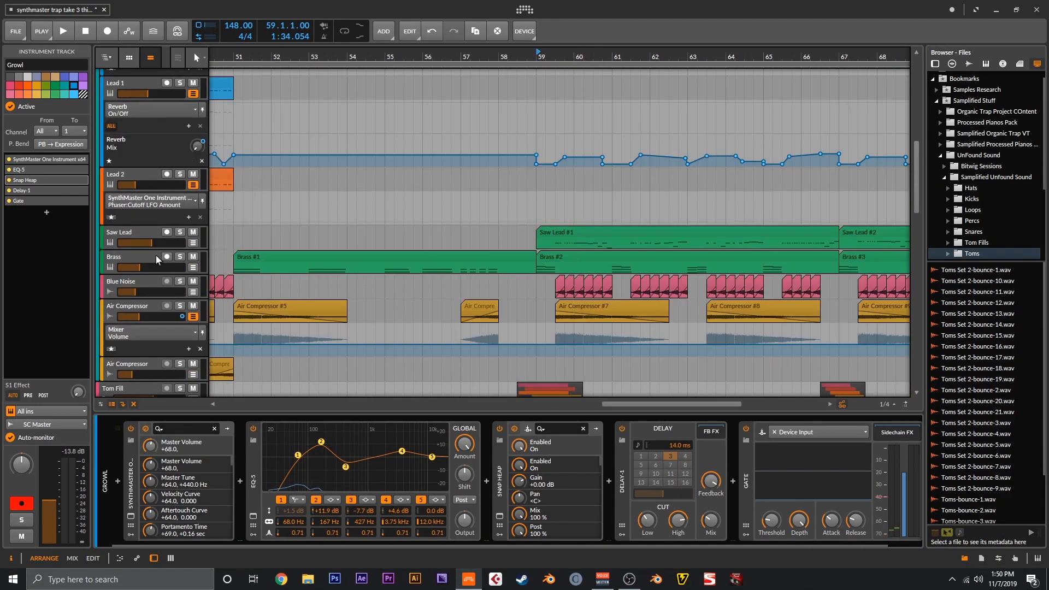
left_click(136, 236)
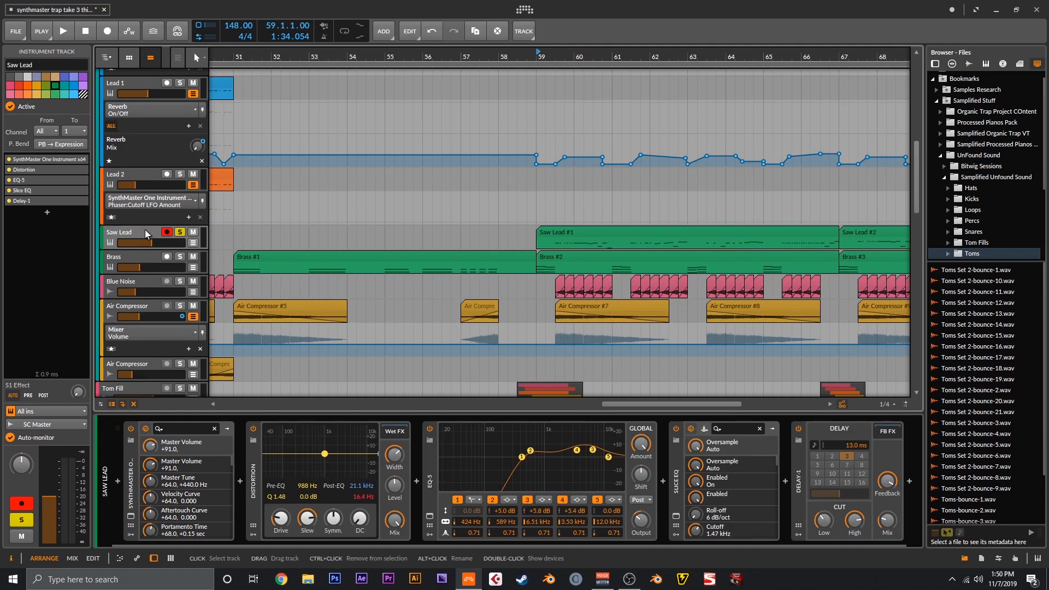
- Open Saw Lead's SynthMaster One with the LED FireSaw I patch, listen, then close it
left_click(83, 160)
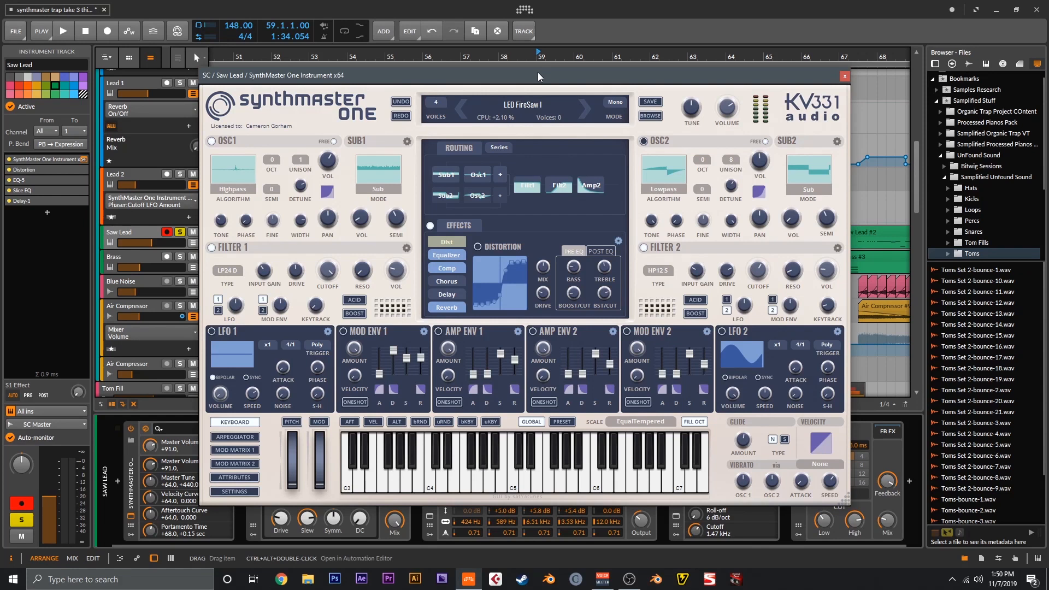
left_click_drag(539, 75, 546, 75)
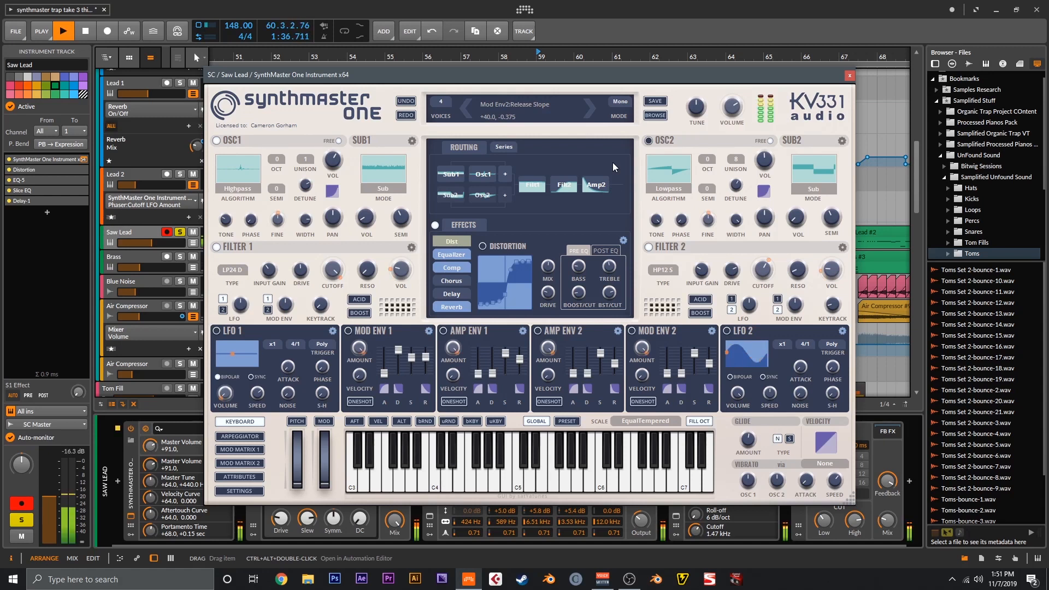
left_click(850, 76)
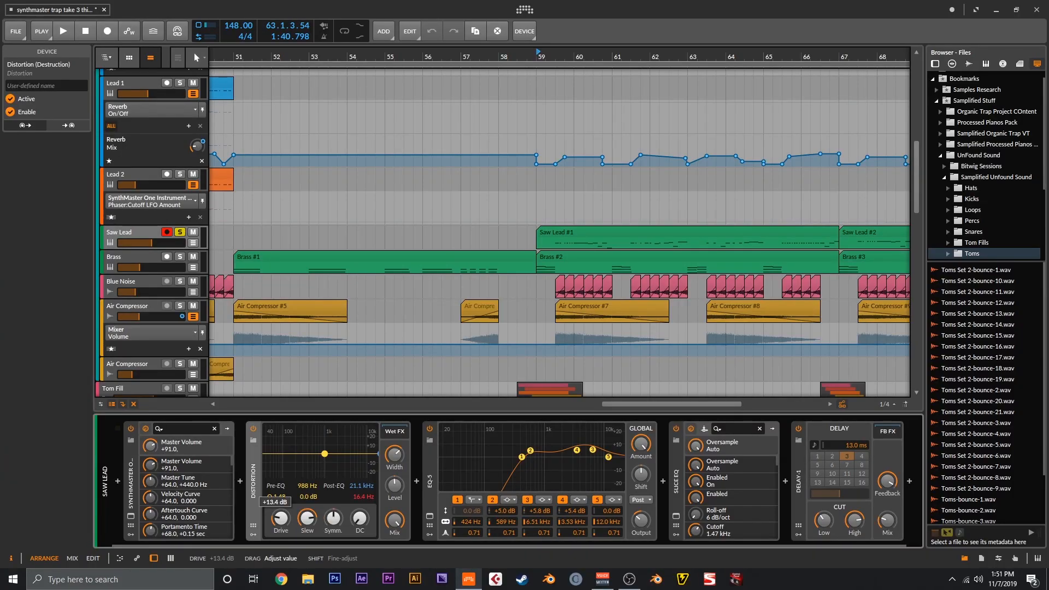
- Raise Saw Lead's distortion drive to +13.4 dB, select EQ-5, and open the Slice EQ window
left_click_drag(280, 518, 279, 519)
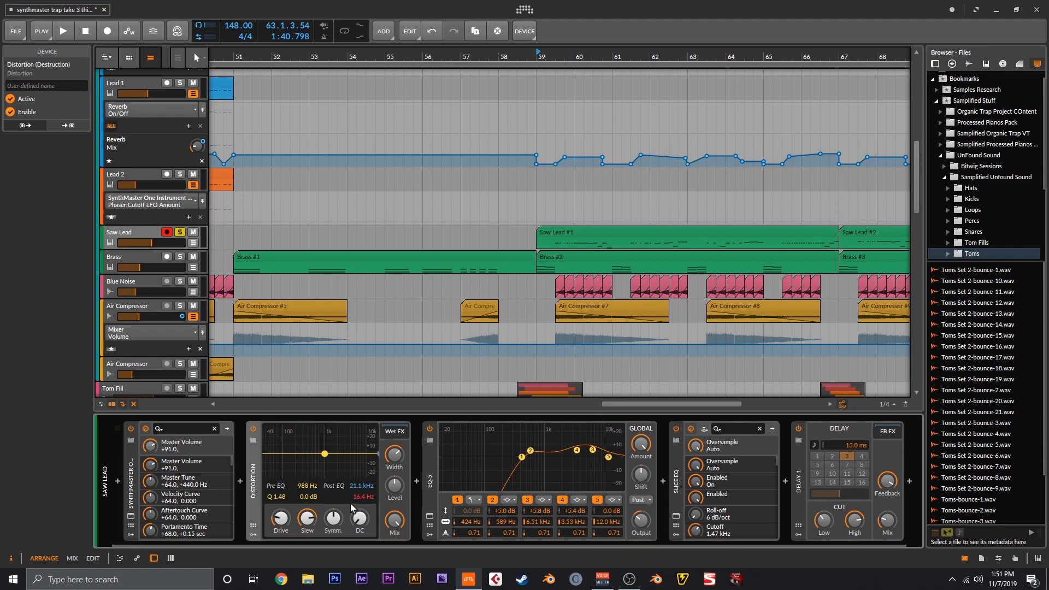
left_click(479, 490)
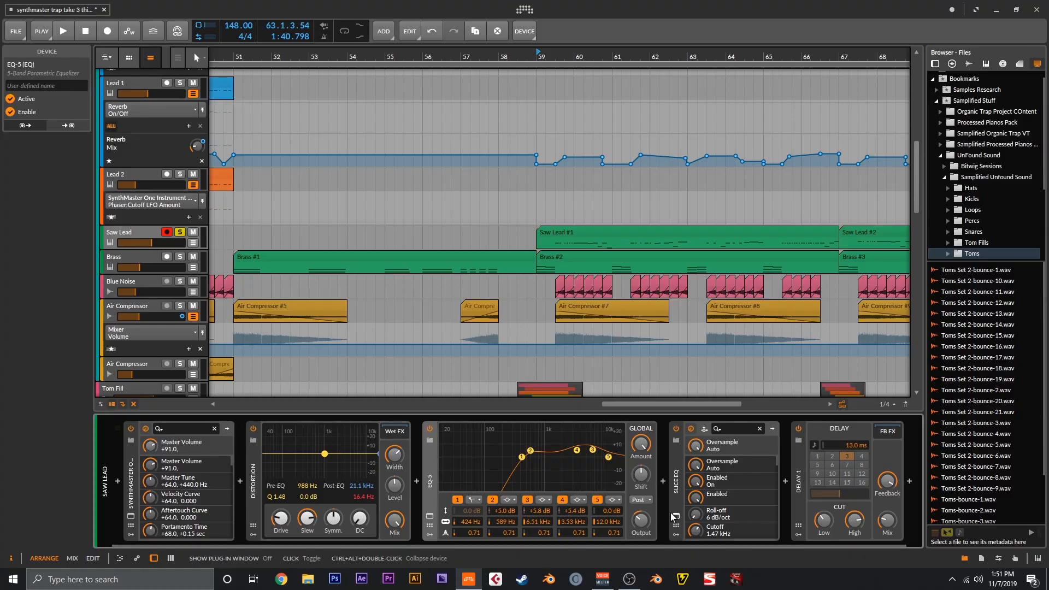
left_click(675, 516)
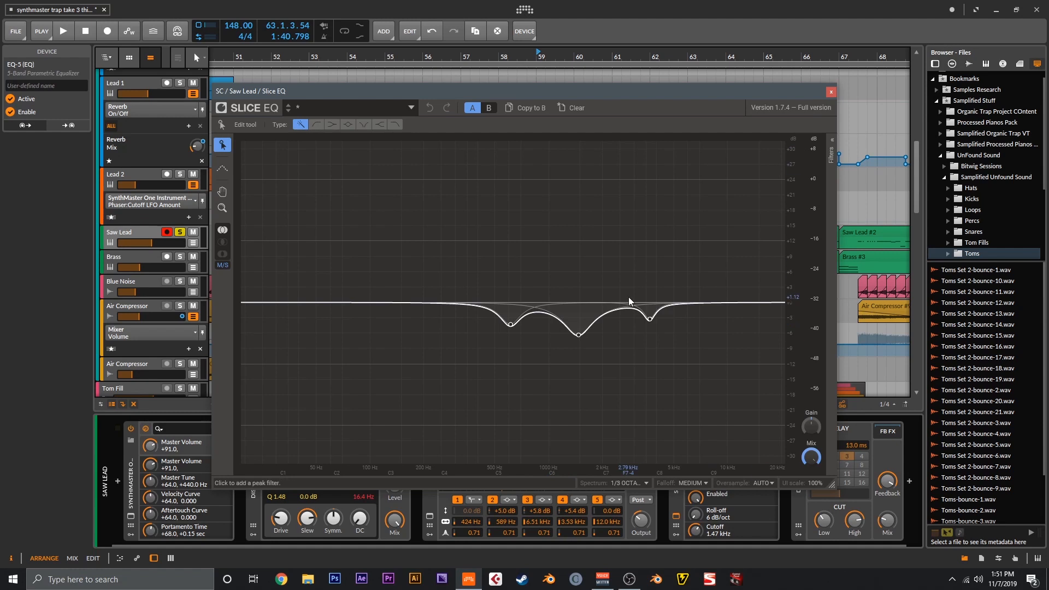
- Close the Saw Lead's Slice EQ window and select its Delay-1 device
left_click(831, 93)
left_click(801, 464)
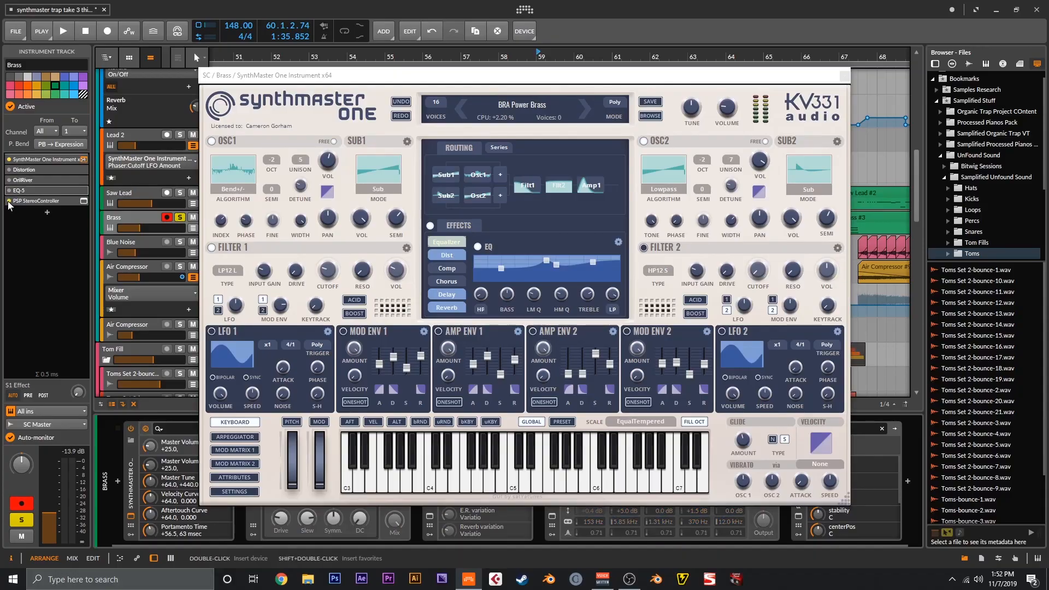
- Bypass the Brass track's PSP StereoController and bring the SynthMaster One brass window forward
left_click(9, 201)
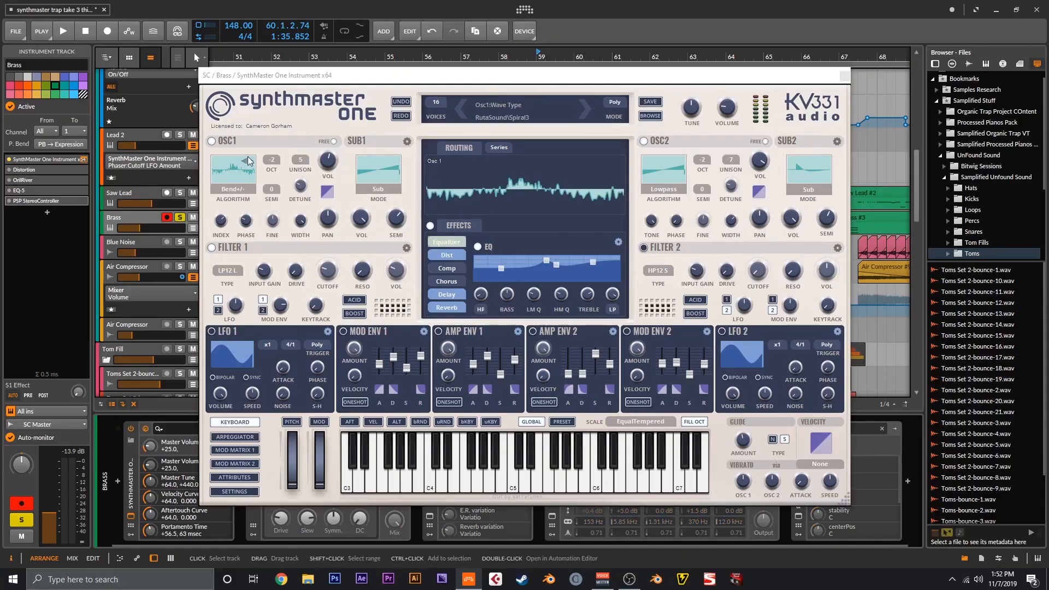
left_click_drag(479, 78, 477, 75)
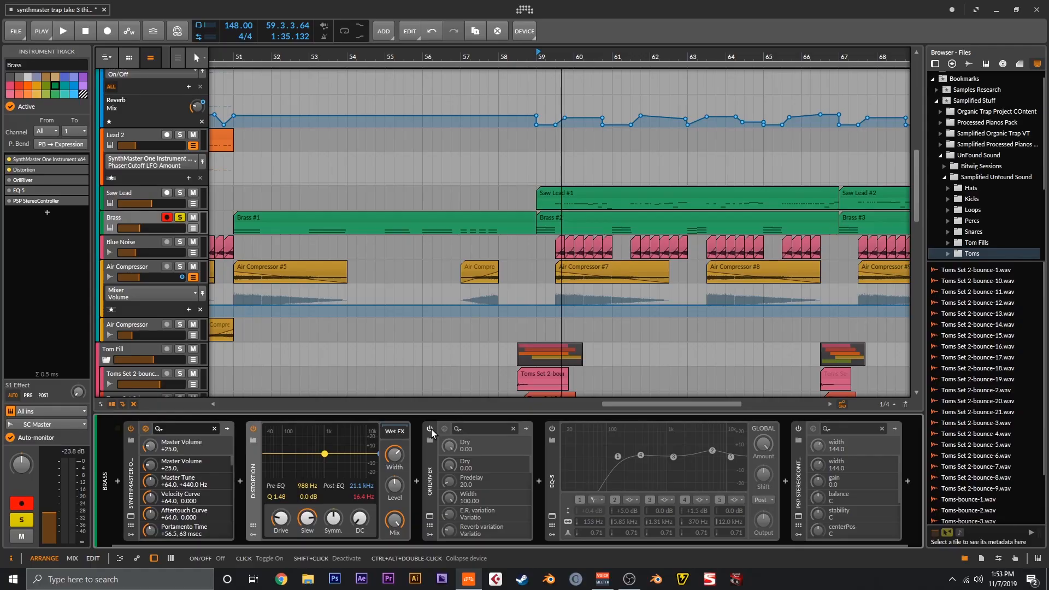
- Turn the Brass OrilRiver reverb back on and review its plug-in window before closing it
left_click(430, 429)
left_click(430, 516)
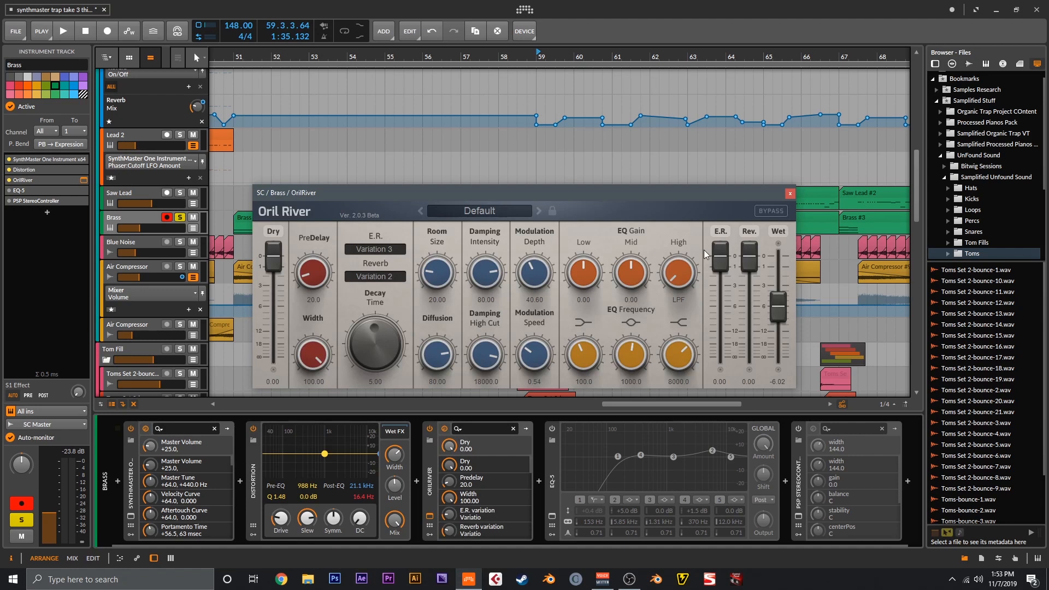
left_click(788, 193)
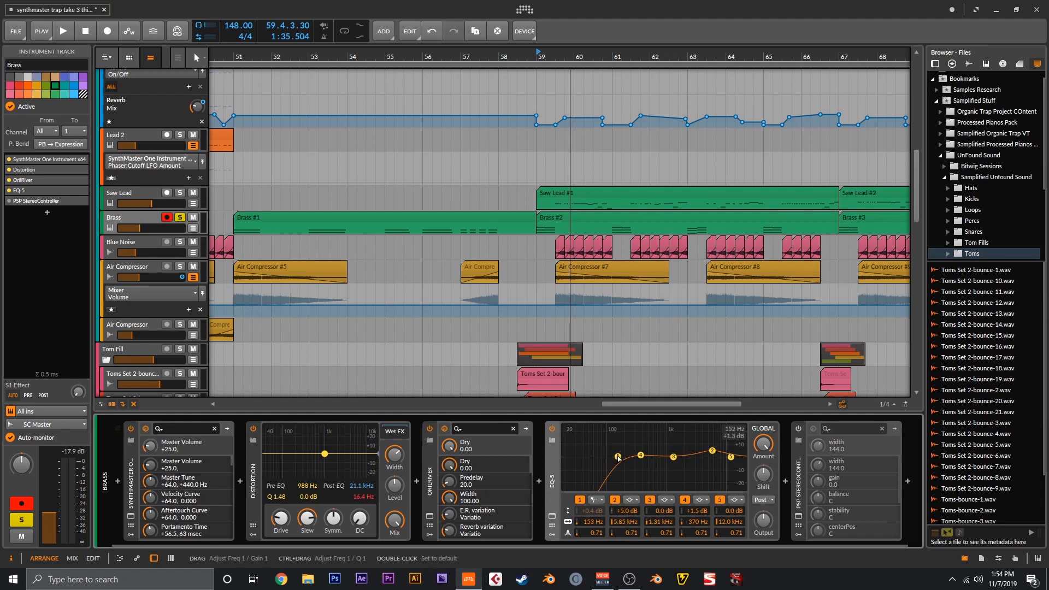
- Turn the Brass PSP StereoController back on and check its 144% width in its window
left_click(799, 429)
left_click(799, 516)
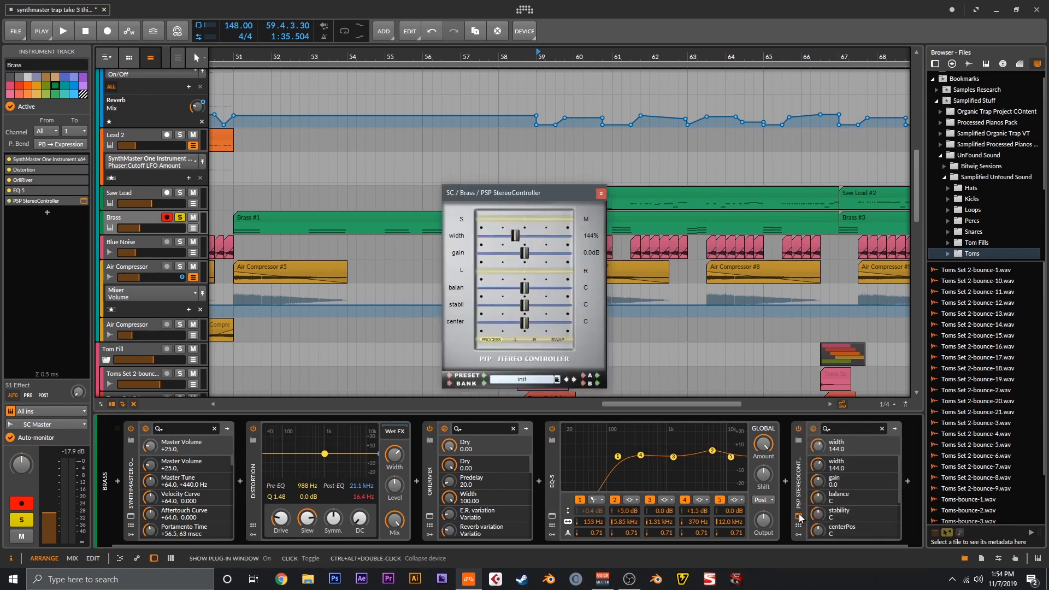
left_click(798, 517)
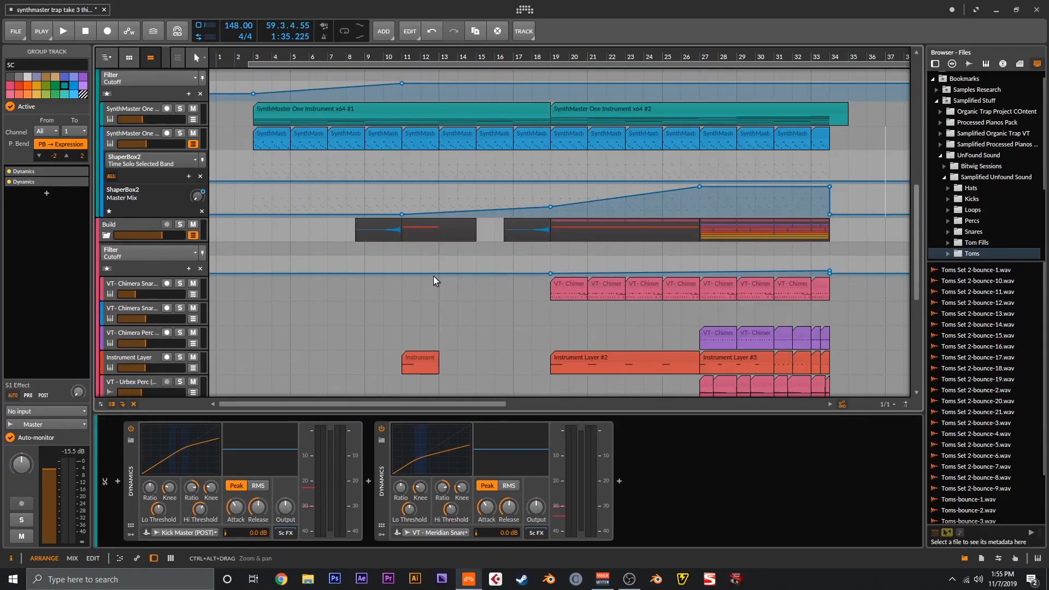
- Select the Intro section's SynthMaster One track to reach its OrilRiver reverb
scroll(434, 276, "up", 3)
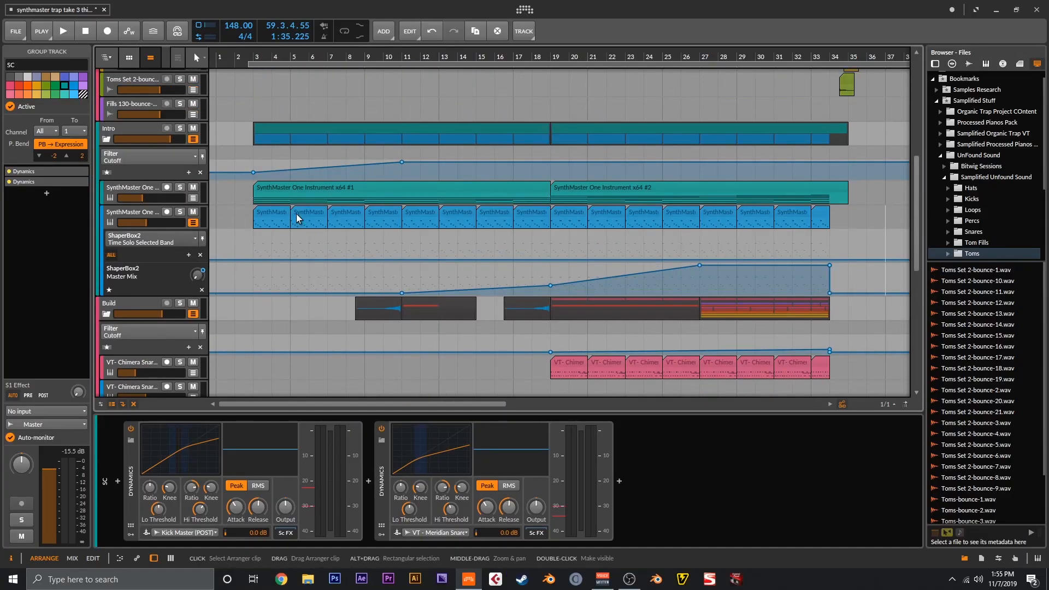
left_click(143, 191)
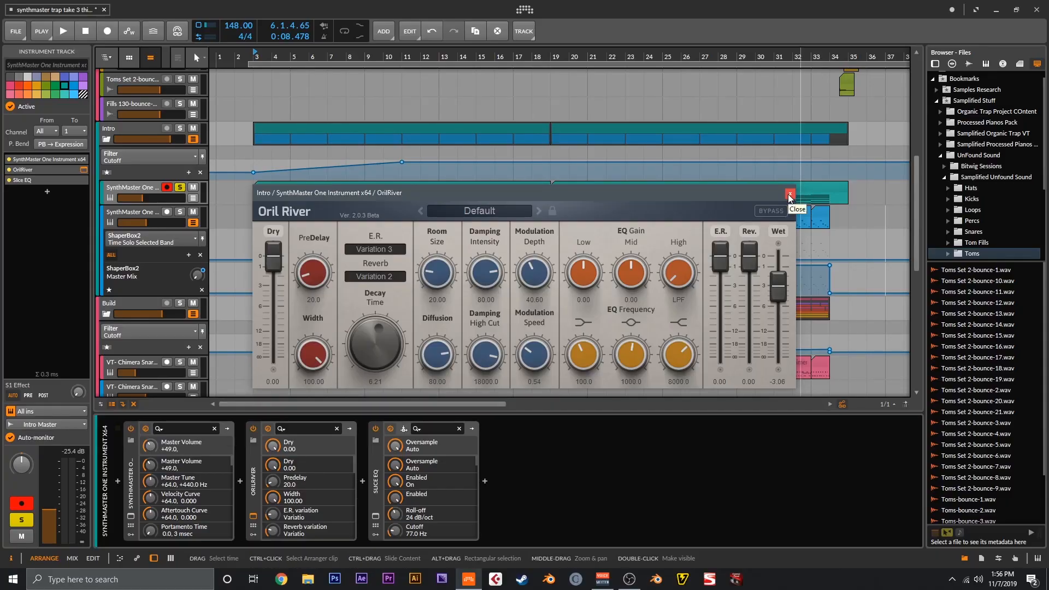
- Close the OrilRiver window, check the synth's Slice EQ, then select the second Intro synth track
left_click(789, 194)
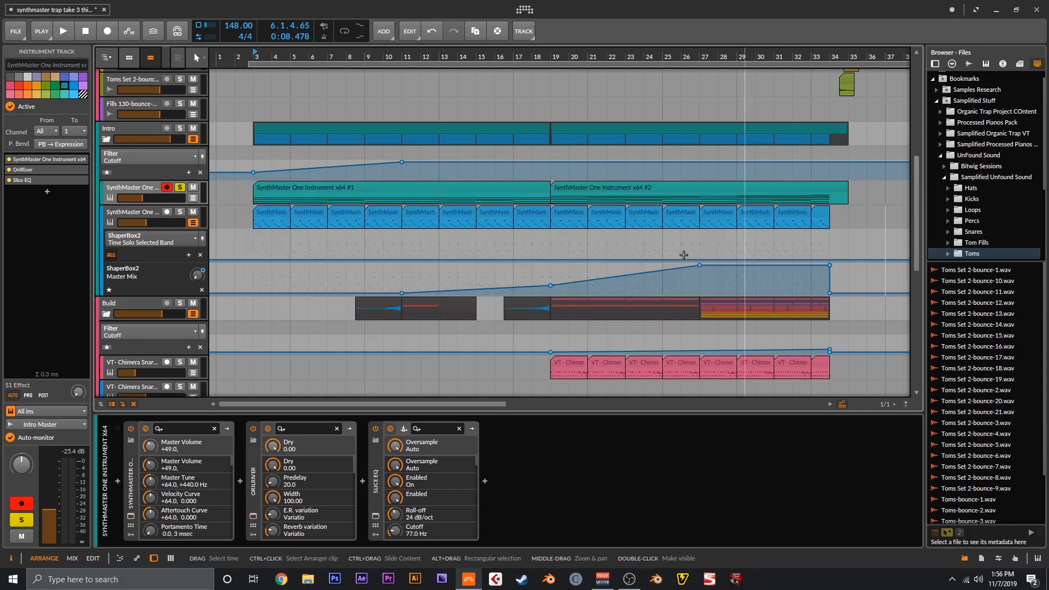
left_click(375, 517)
scroll(799, 315, "down", 3)
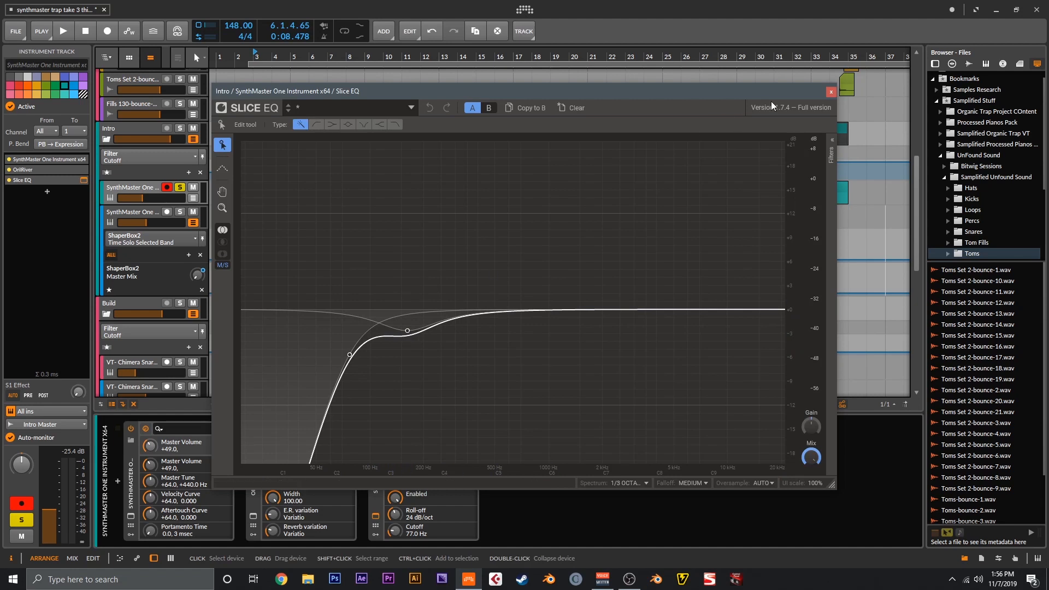
left_click(830, 93)
left_click(139, 217)
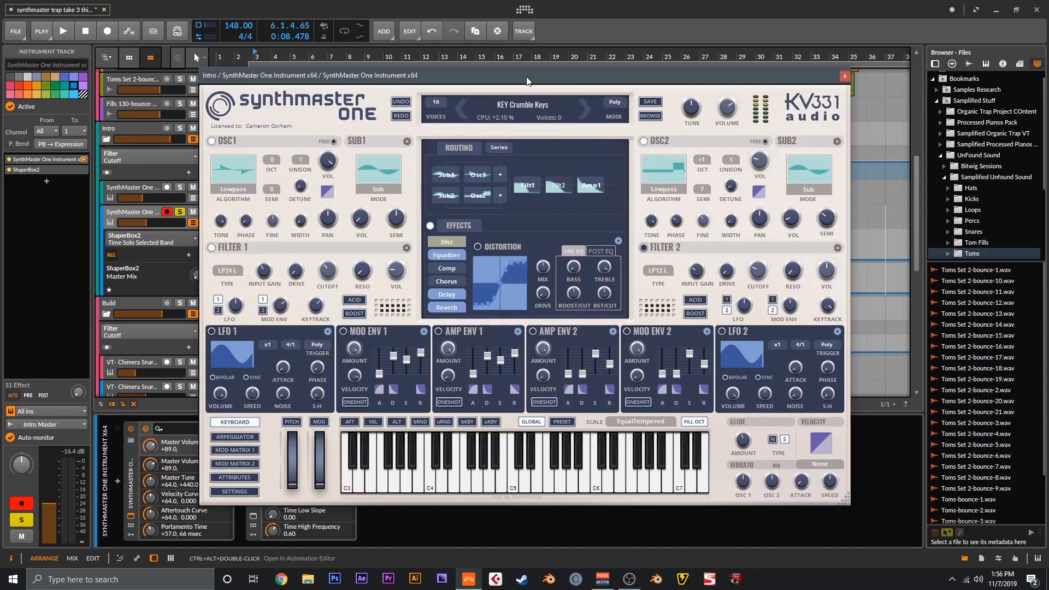
- Lower the Crumble Keys arpeggiator note duration to +93.7
left_click_drag(526, 78, 531, 72)
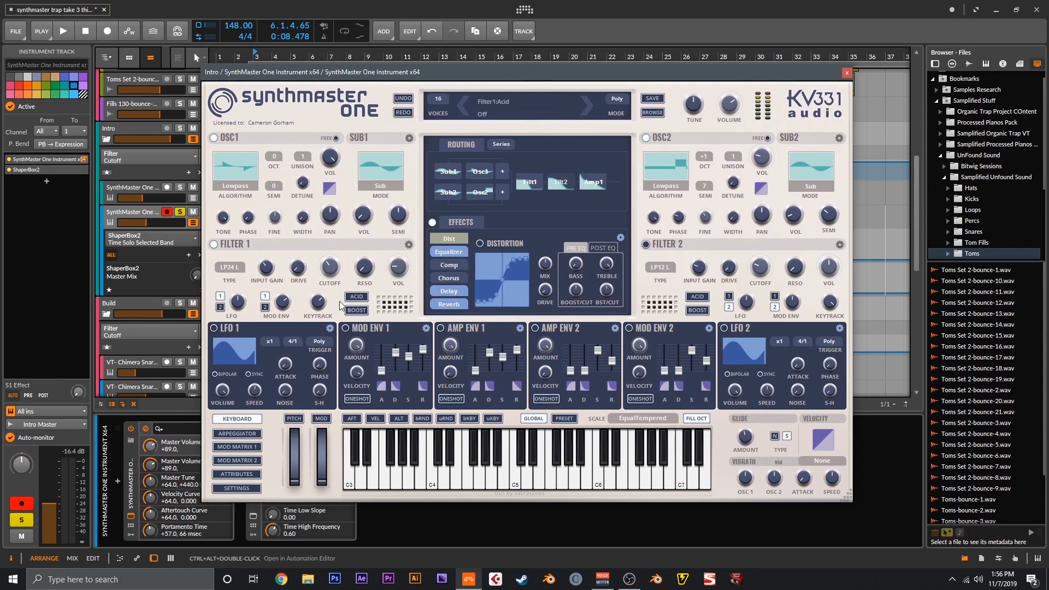
left_click(237, 434)
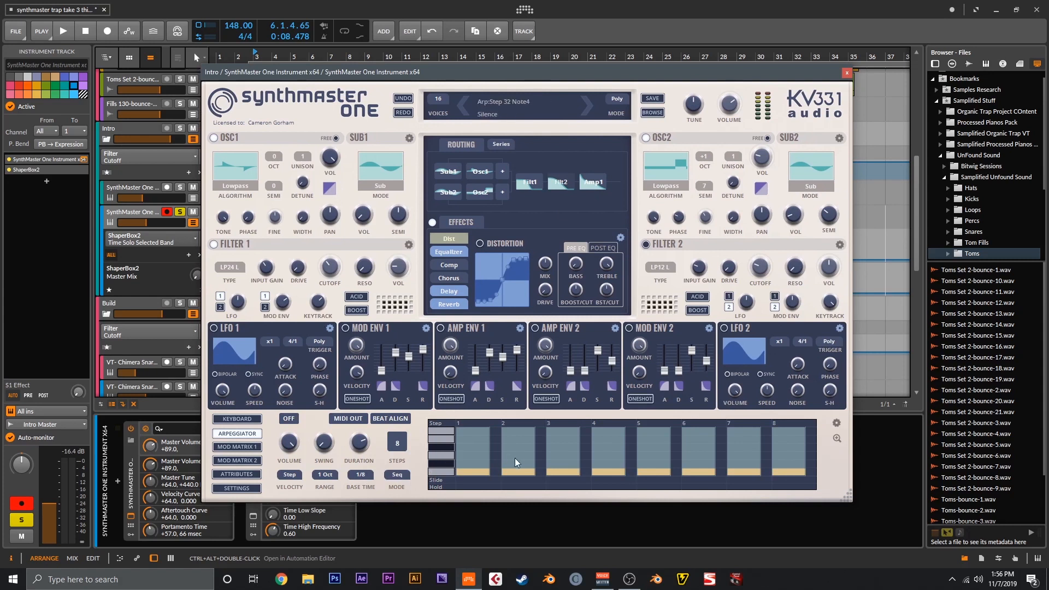
left_click_drag(357, 444, 359, 447)
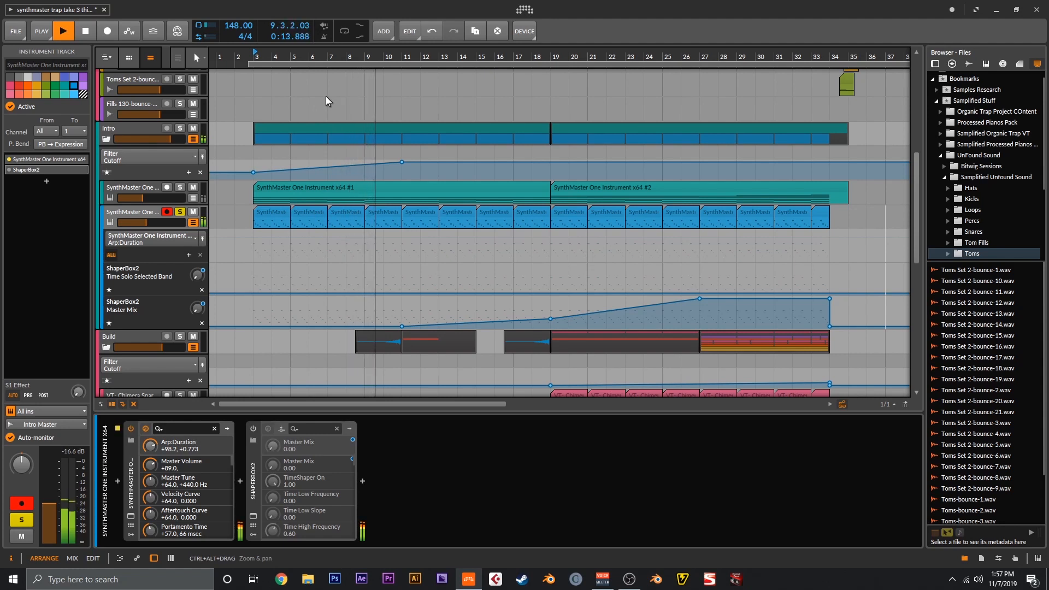
- Stop playback and compare the Mid and High band time curves in ShaperBox2
key("space")
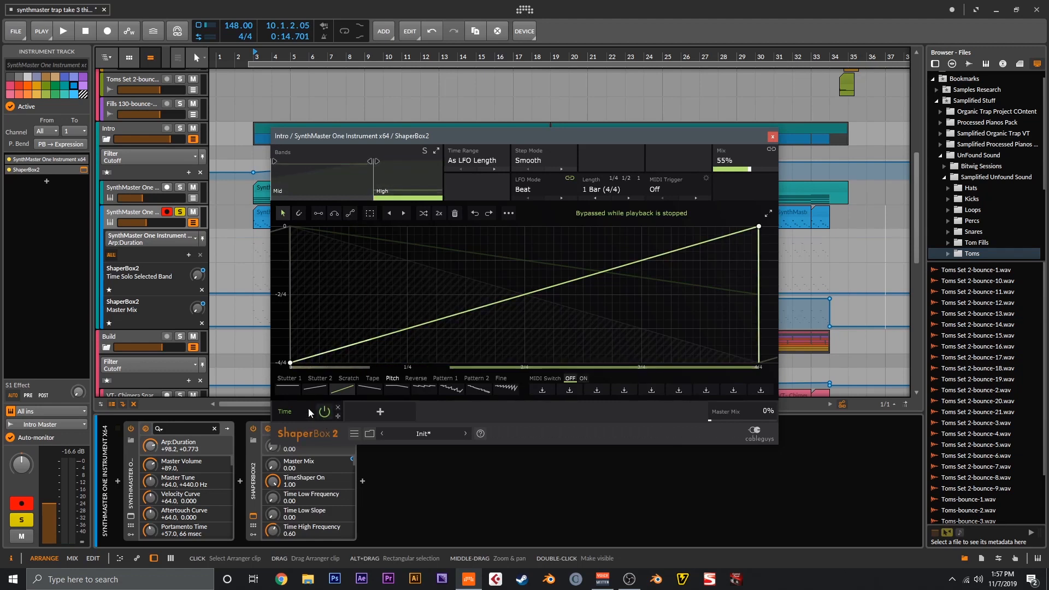
left_click(350, 182)
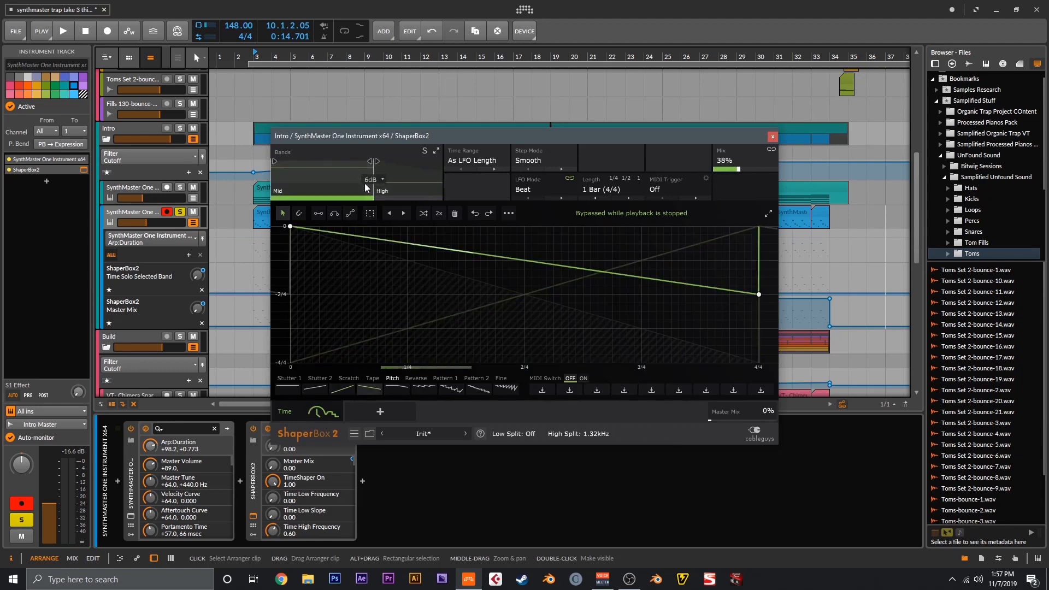
left_click(405, 182)
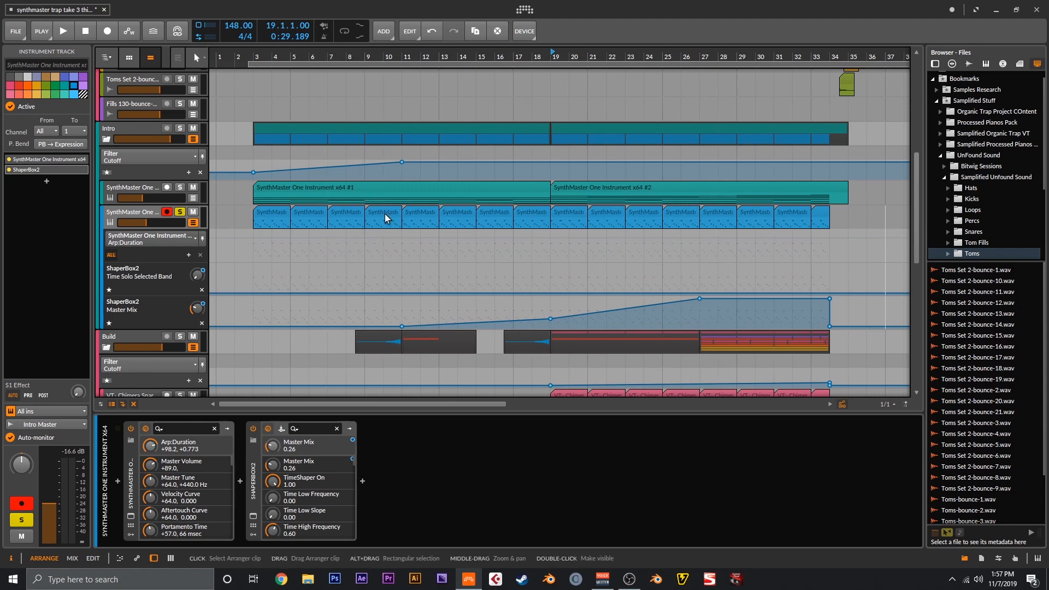
- Play back and unsolo the Intro synth, then select the orange Build SynthMaster One track
key("space")
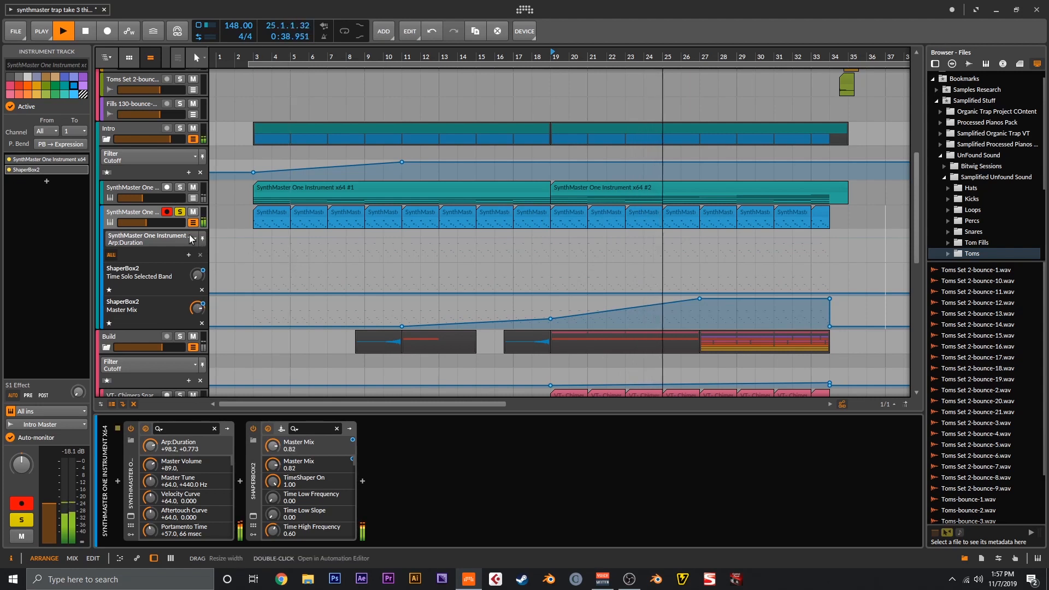
key("space")
left_click(180, 215)
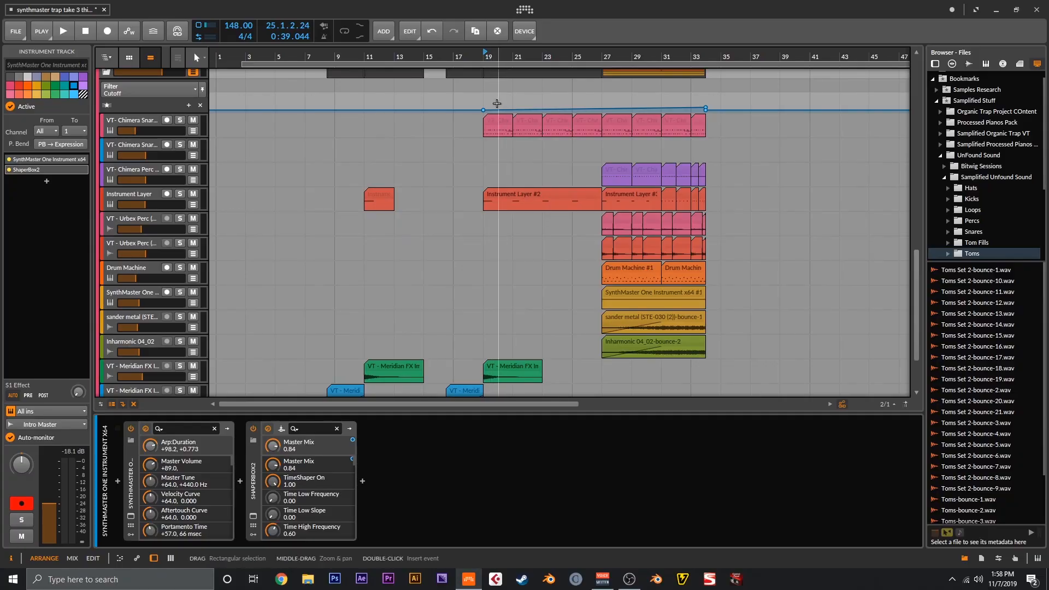
scroll(656, 200, "up", 5)
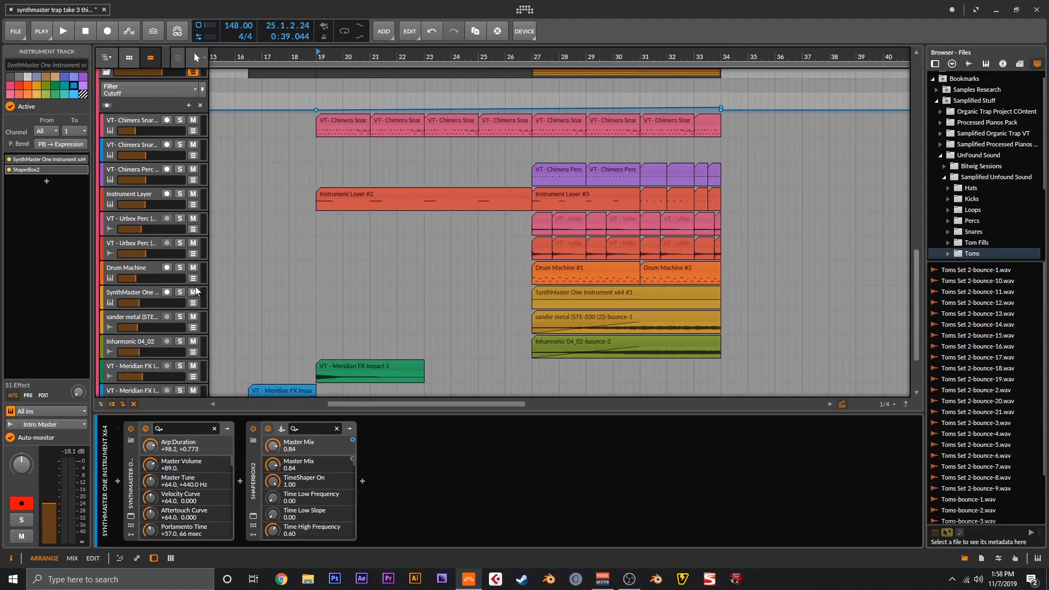
left_click(149, 297)
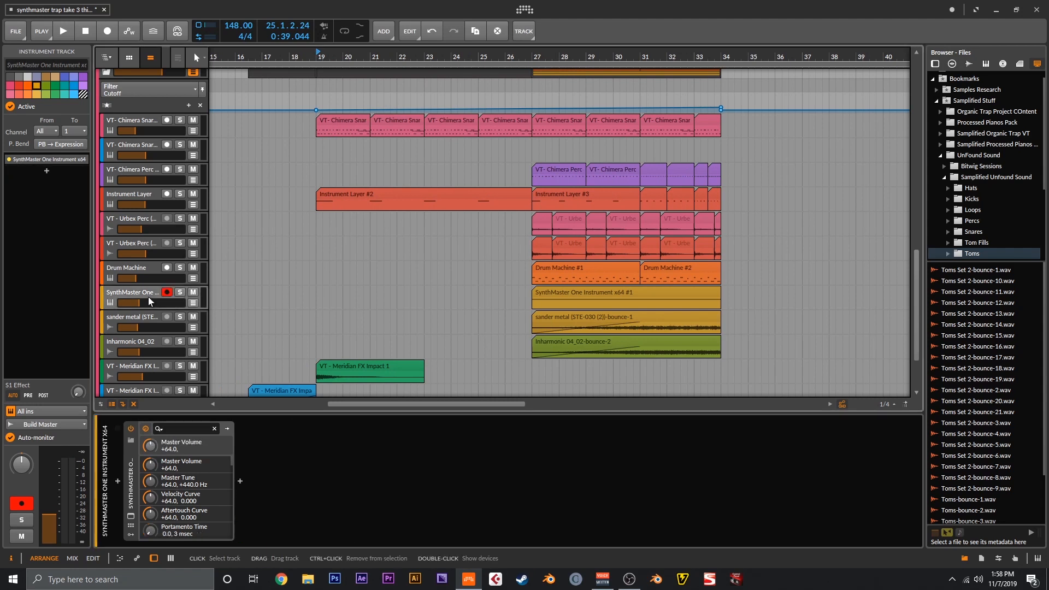